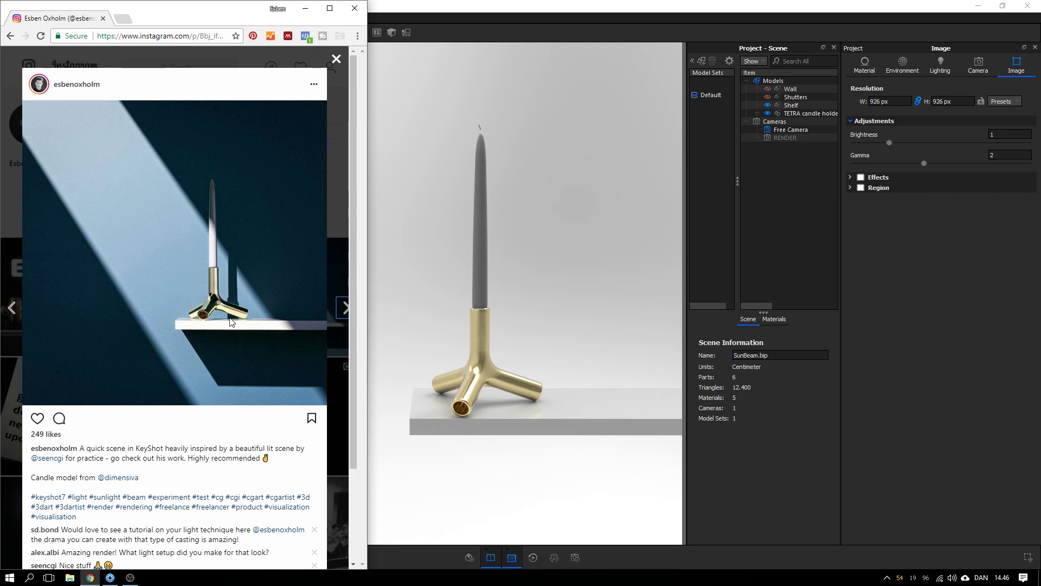
Orbit the camera around the candle holder and shelf, then show the Environment settings with startup.hdr.
left_click(399, 10)
left_click_drag(520, 227, 433, 160)
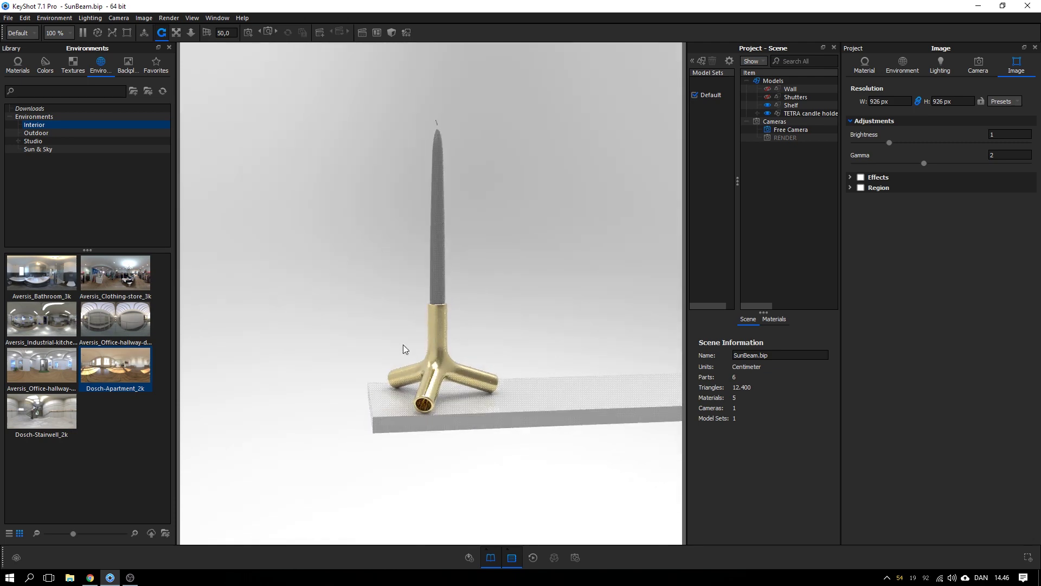
left_click_drag(403, 344, 425, 365)
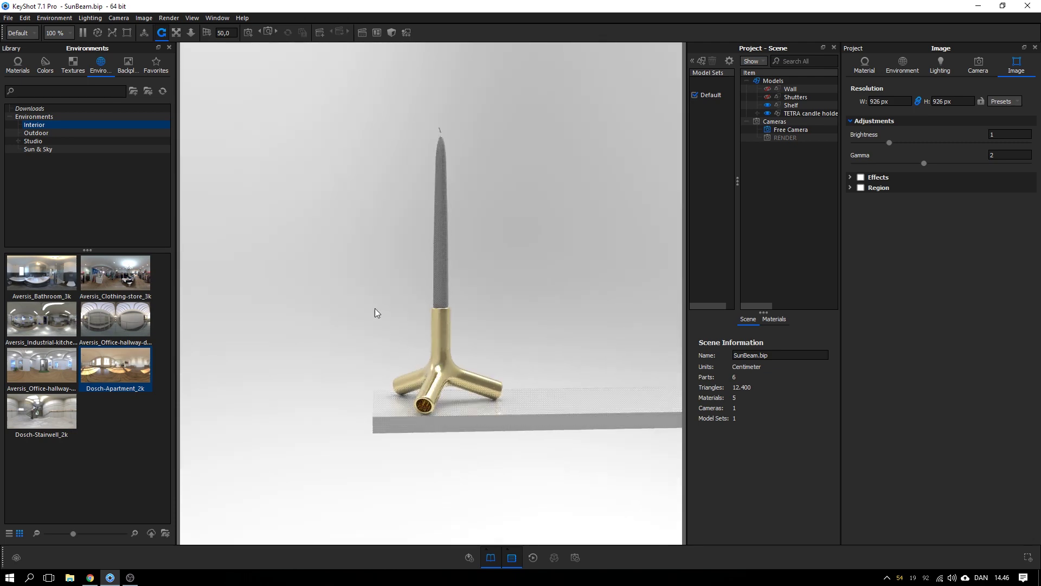
left_click_drag(375, 308, 379, 442)
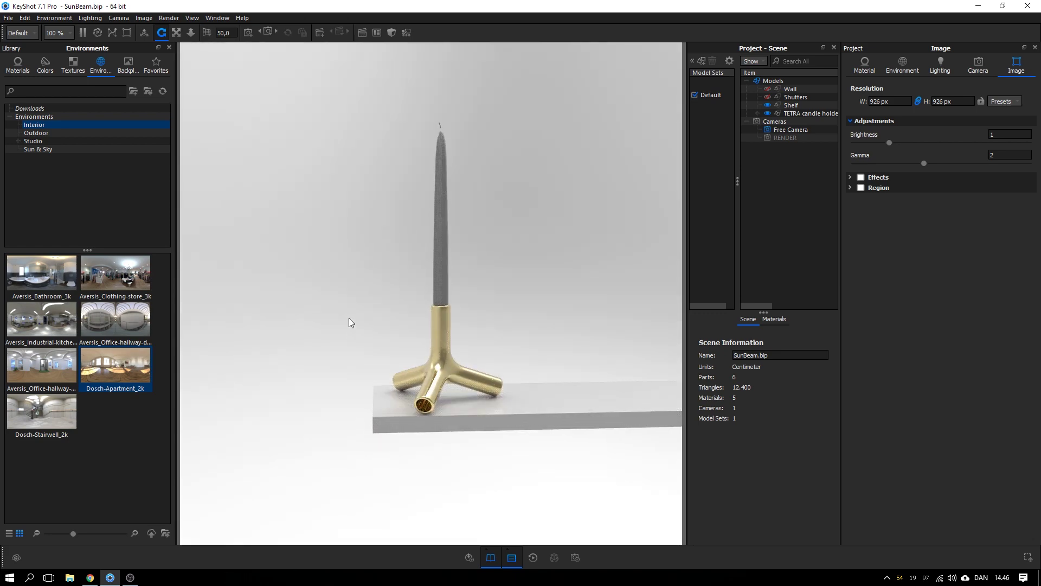
left_click_drag(349, 318, 351, 310)
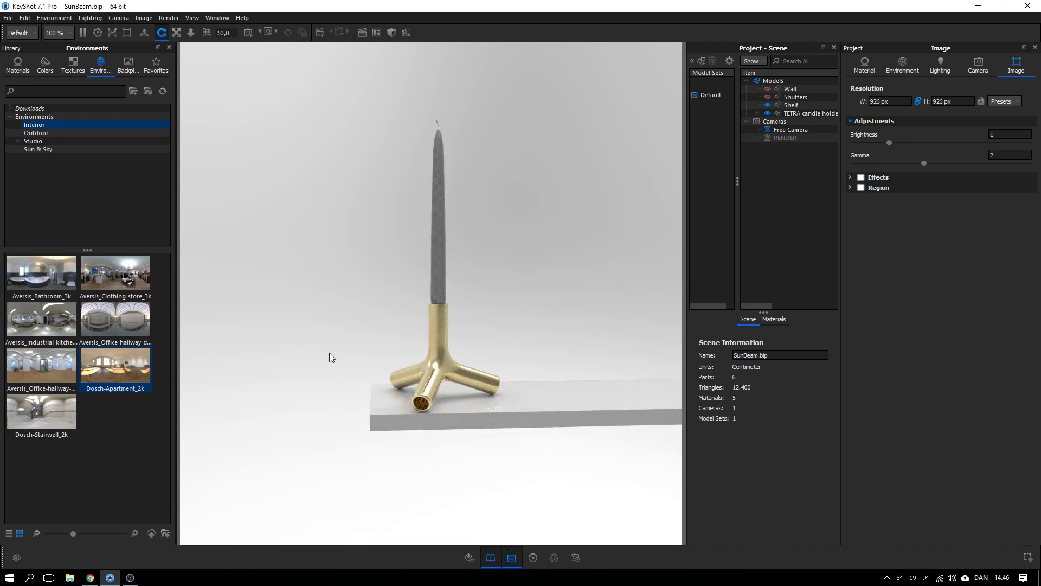
left_click(911, 62)
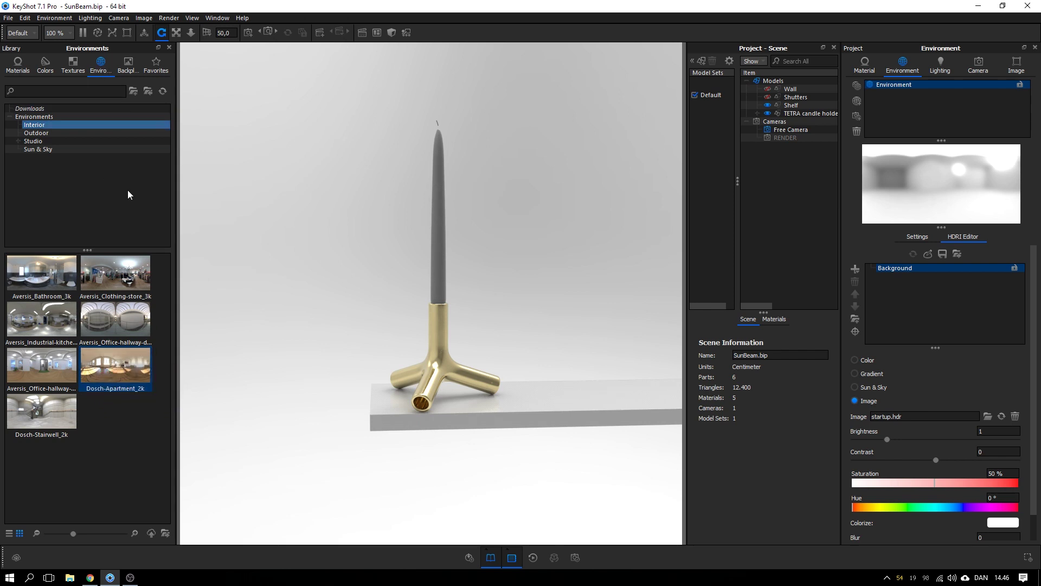
Add Dosch-Apartment_2k from the Library to the Environment list and make it active.
left_click_drag(113, 366, 884, 119)
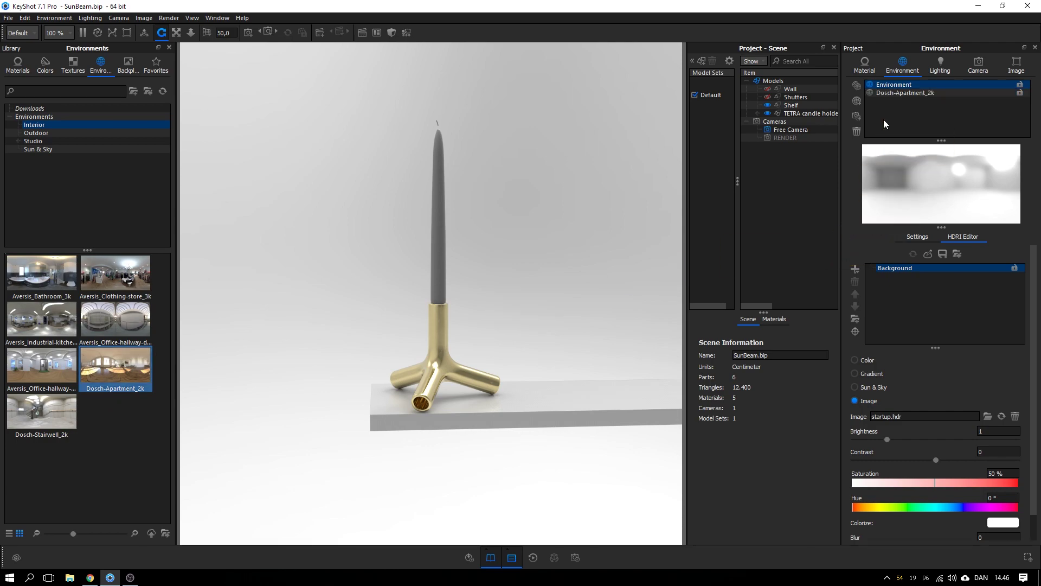
left_click(896, 94)
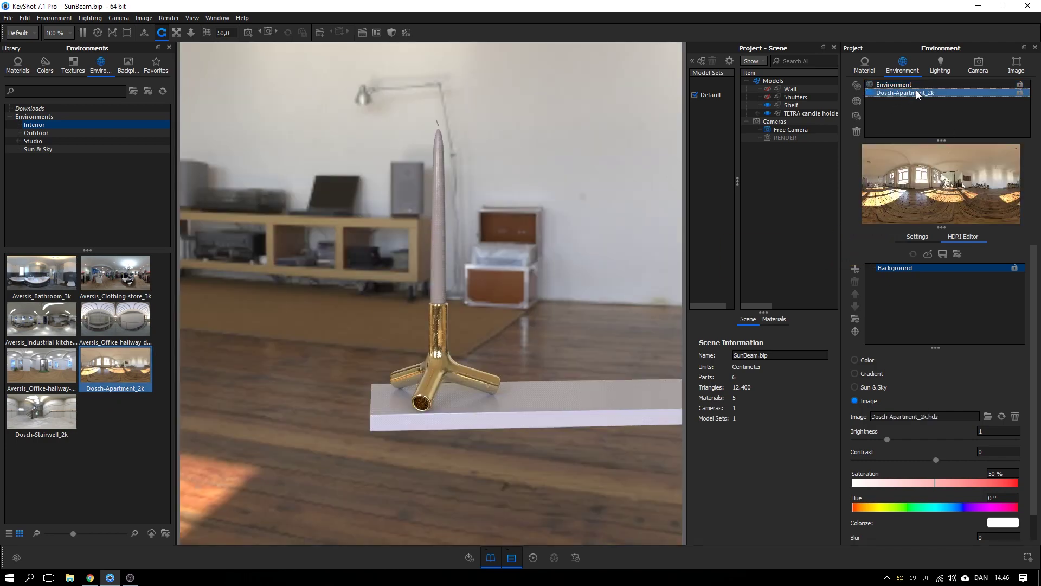
double_click(910, 92)
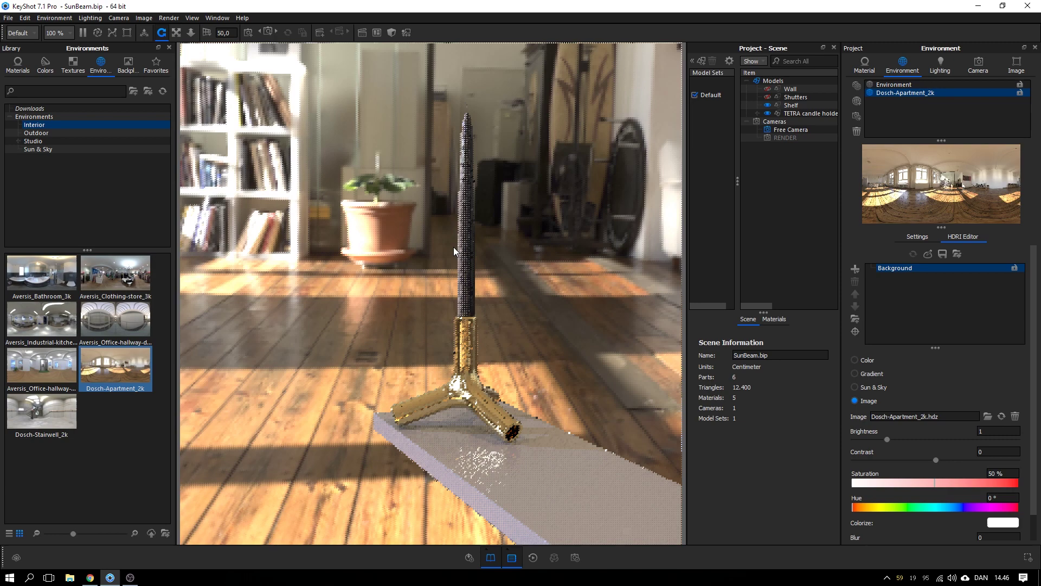
Orbit the camera to side and higher angles until the shelf points right.
left_click_drag(453, 247, 532, 249)
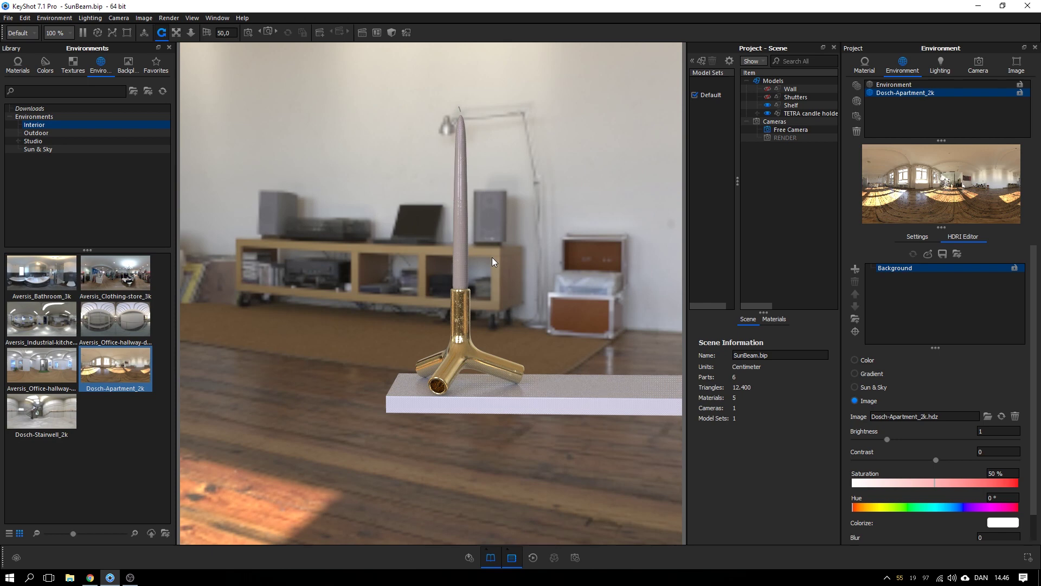
left_click_drag(492, 257, 512, 285)
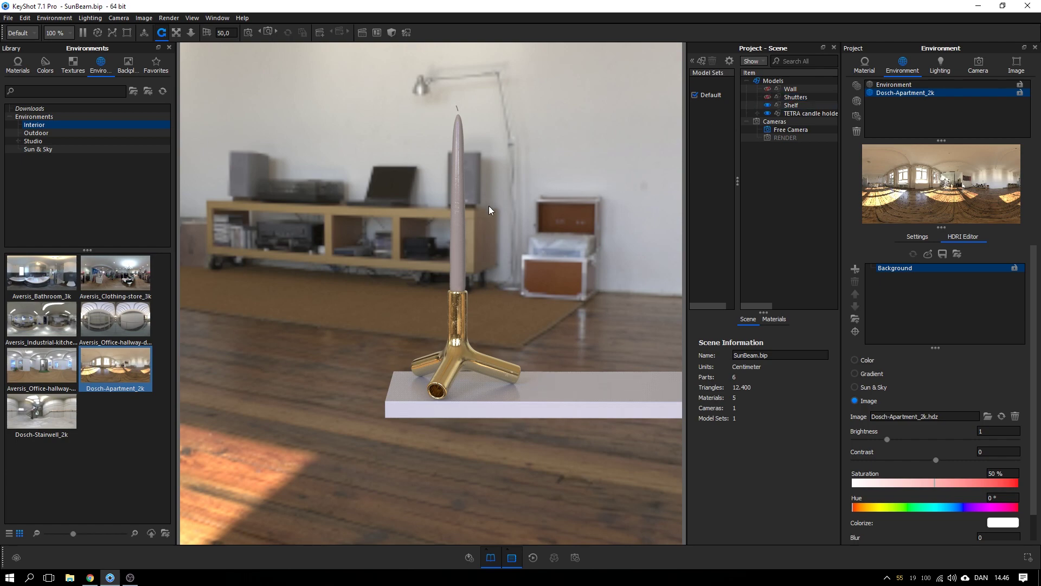
scroll(490, 219, "down", 3)
left_click_drag(502, 204, 527, 309)
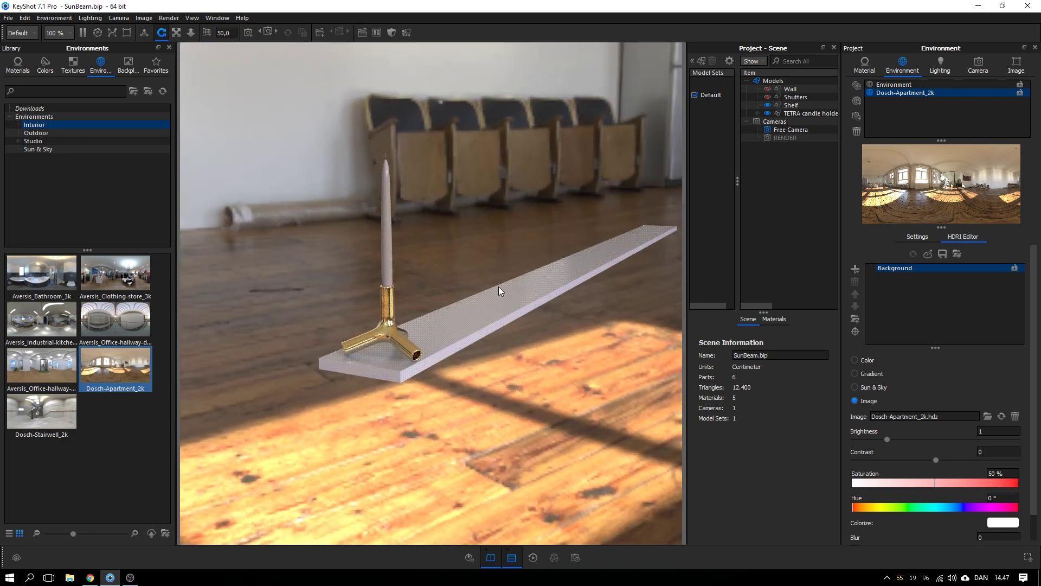
left_click_drag(436, 279, 244, 174)
Open Edit > Add Geometry and close it without adding anything.
left_click(26, 18)
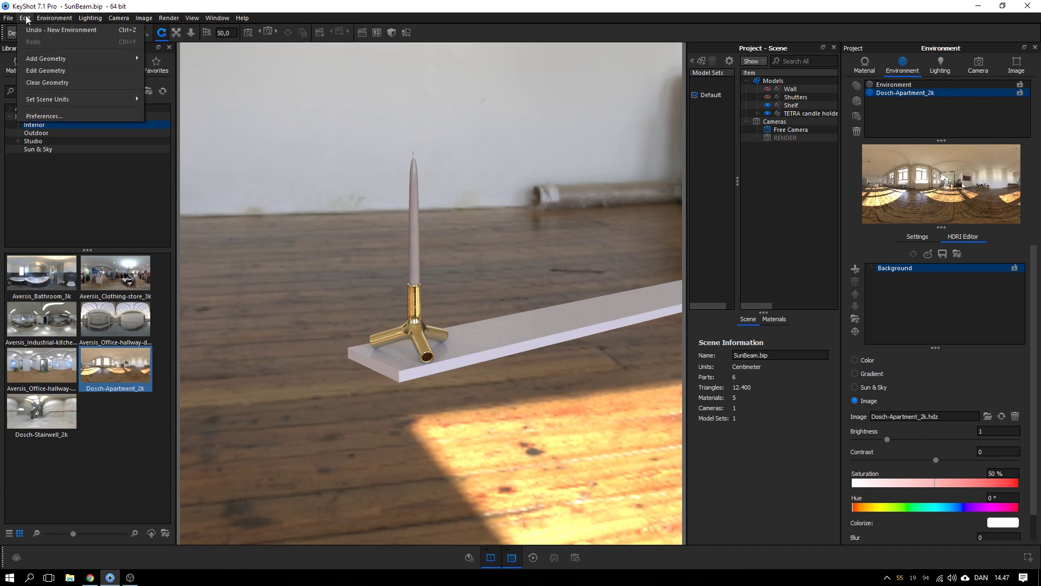
mouse_move(40, 55)
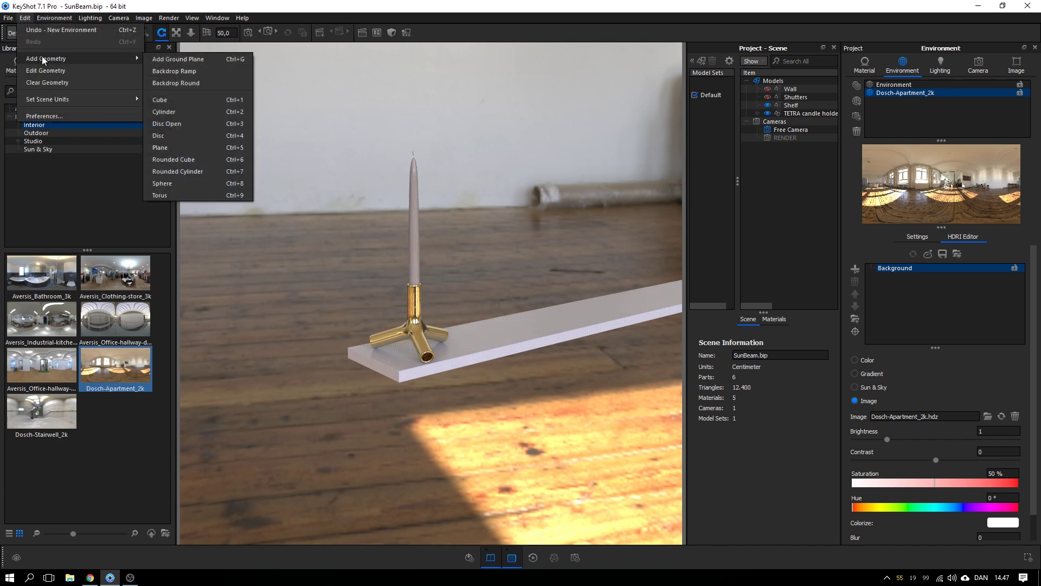
left_click(174, 147)
Turn on the Wall's visibility in the Scene tree and pull the camera back to face it.
left_click(765, 91)
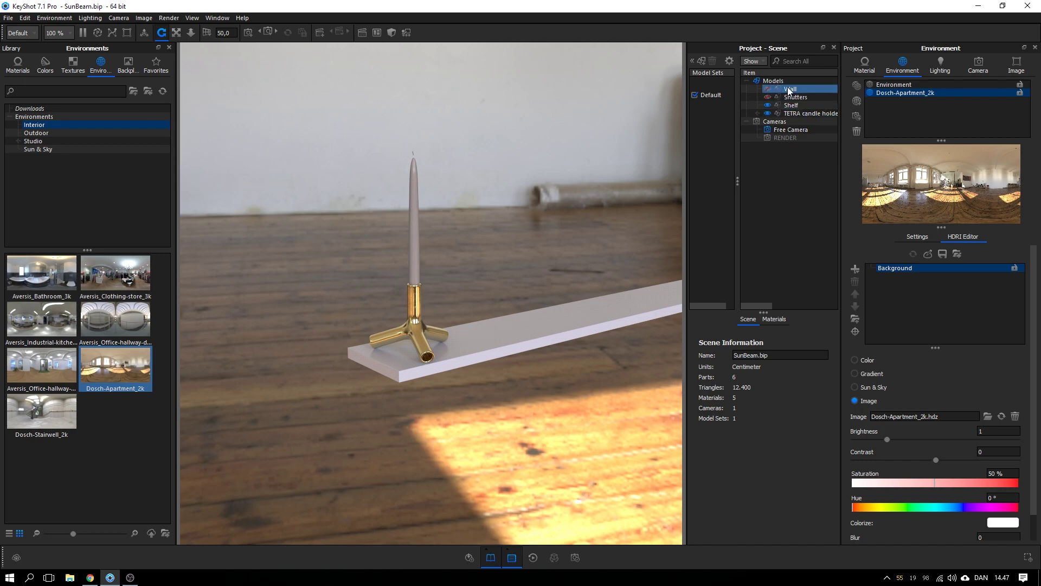
left_click(767, 89)
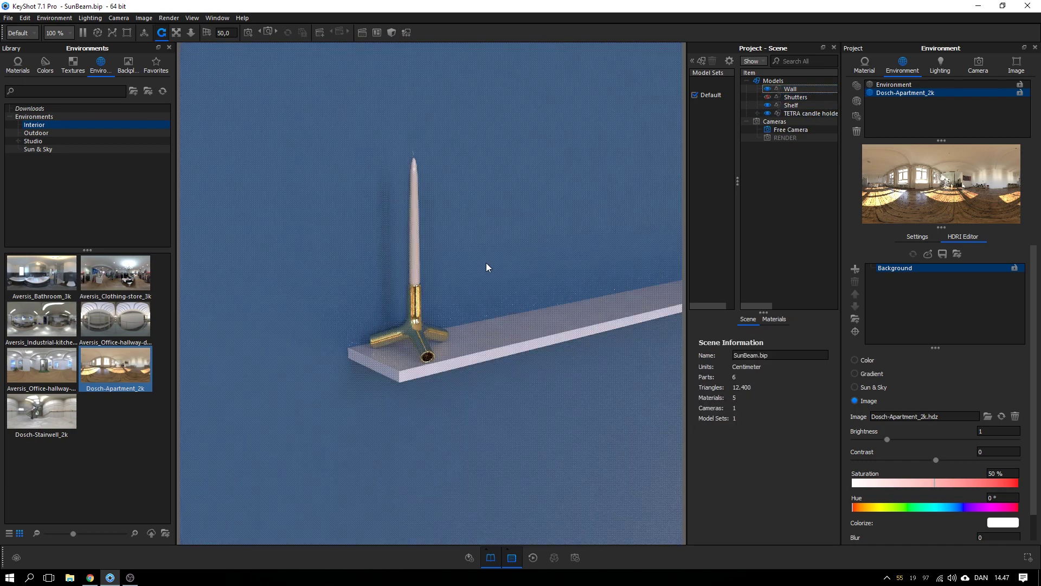
scroll(486, 263, "down", 5)
mouse_move(484, 261)
left_mouse_down()
mouse_move(542, 250)
mouse_move(405, 268)
mouse_move(360, 263)
mouse_move(388, 249)
mouse_move(533, 235)
mouse_move(217, 240)
mouse_move(467, 230)
mouse_move(343, 220)
mouse_move(554, 211)
mouse_move(491, 259)
mouse_move(515, 235)
mouse_move(512, 283)
mouse_move(485, 280)
left_mouse_up()
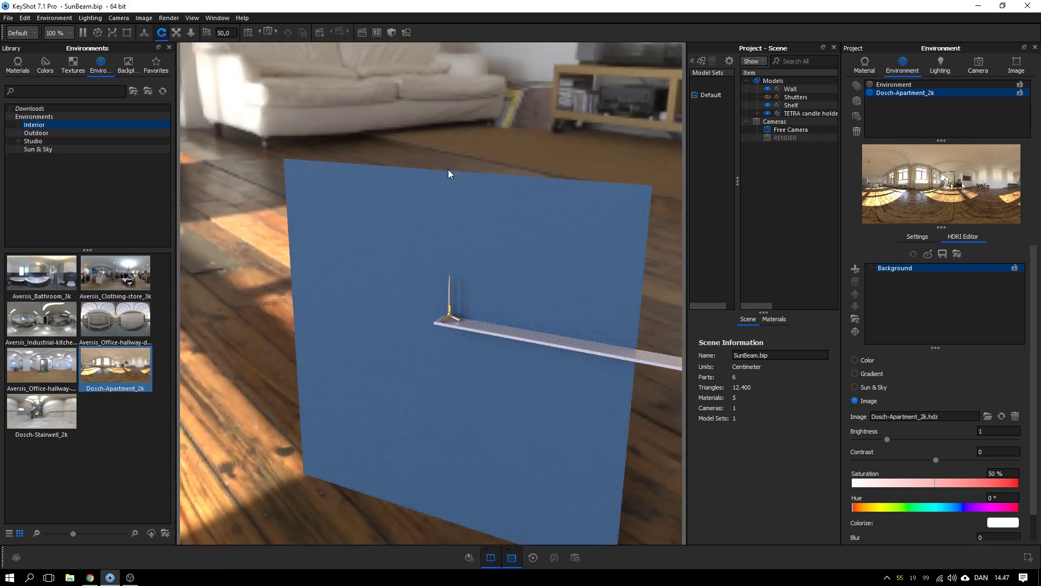
left_click_drag(430, 311, 433, 293)
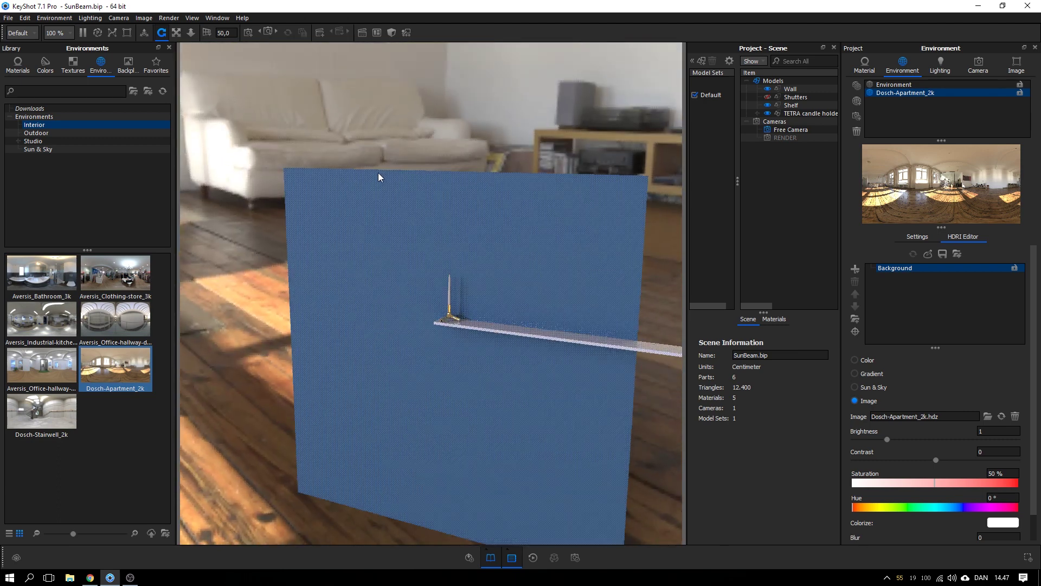
Make the Shutters visible and inspect them from above and below, then deselect them.
left_click(796, 95)
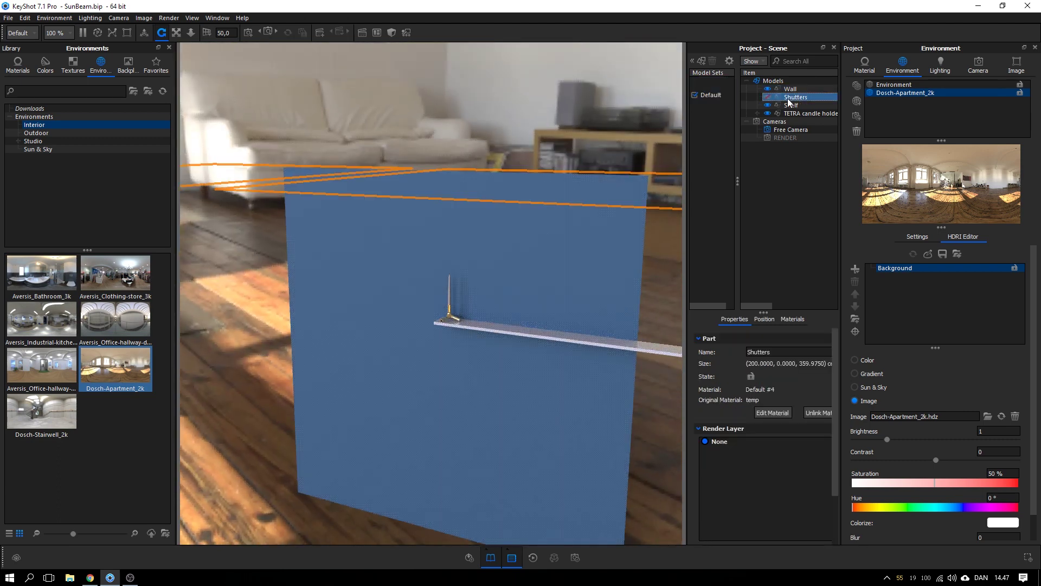
left_click(768, 97)
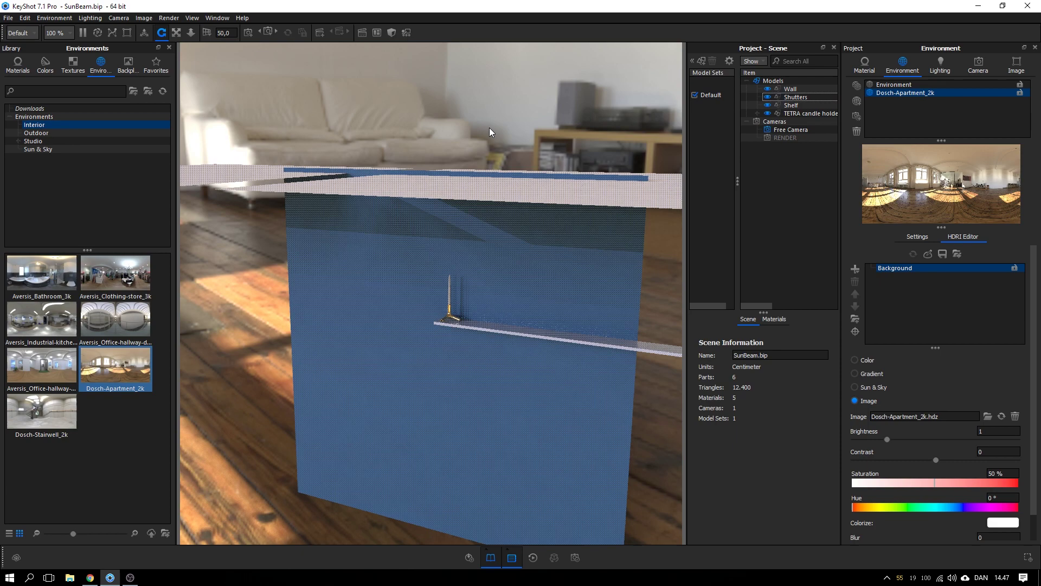
left_click_drag(489, 128, 467, 221)
left_click(467, 221)
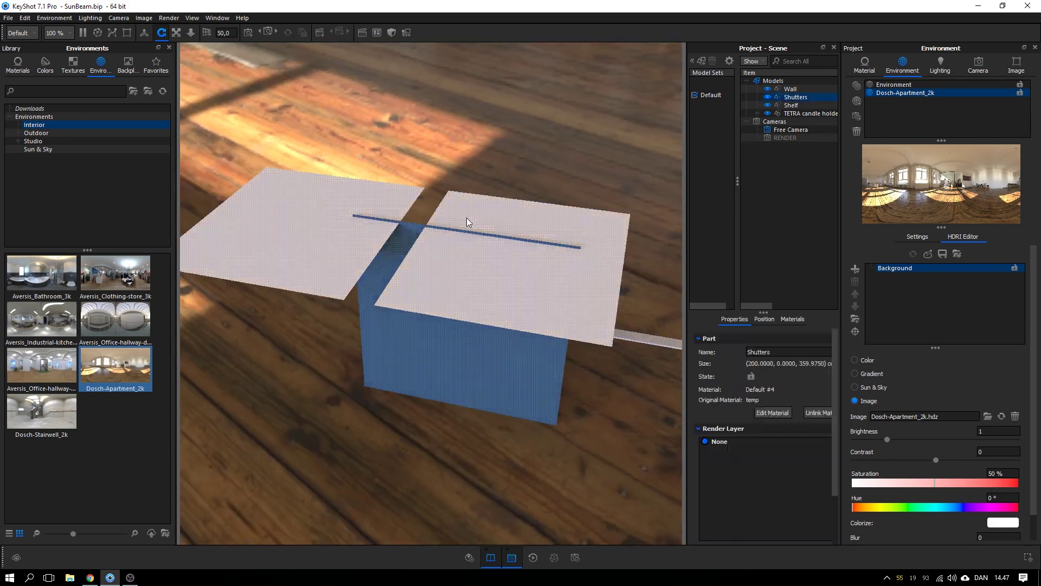
left_click_drag(407, 204, 415, 173)
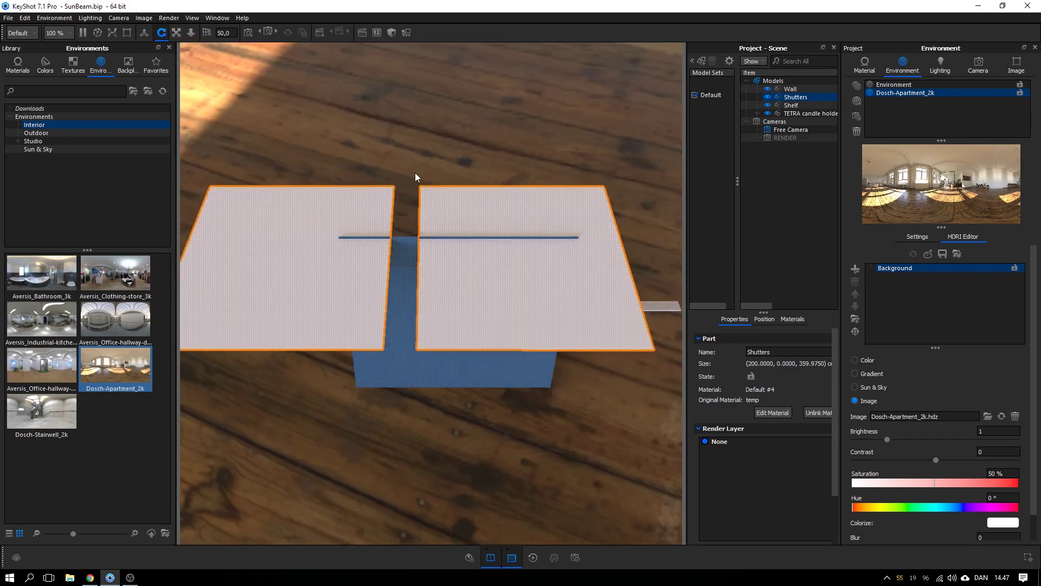
left_click_drag(382, 349, 420, 132)
left_click(427, 173)
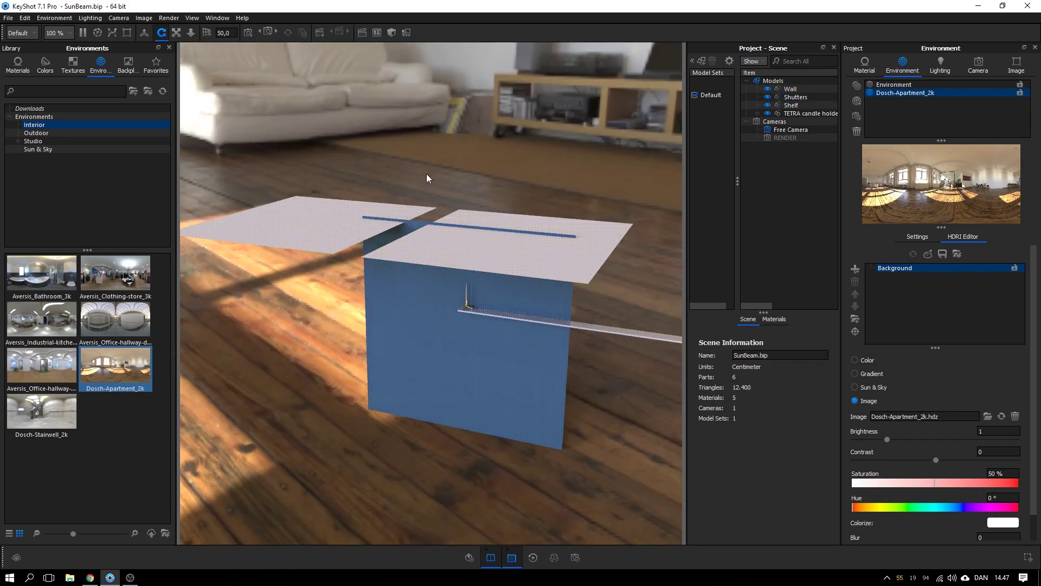
Open and dismiss Edit > Add Geometry, then swing the camera down toward the wall.
left_click(25, 17)
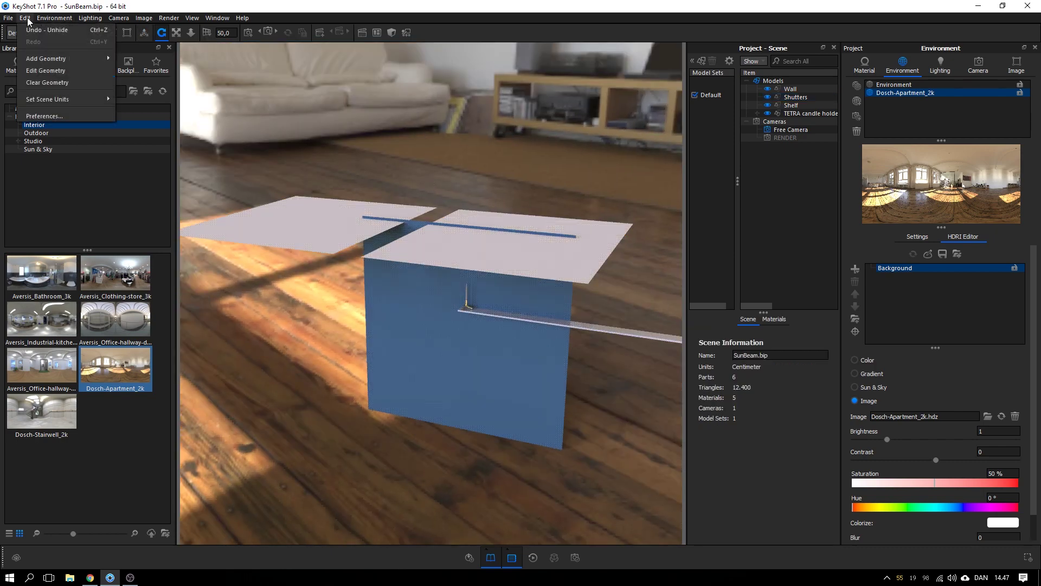
mouse_move(53, 59)
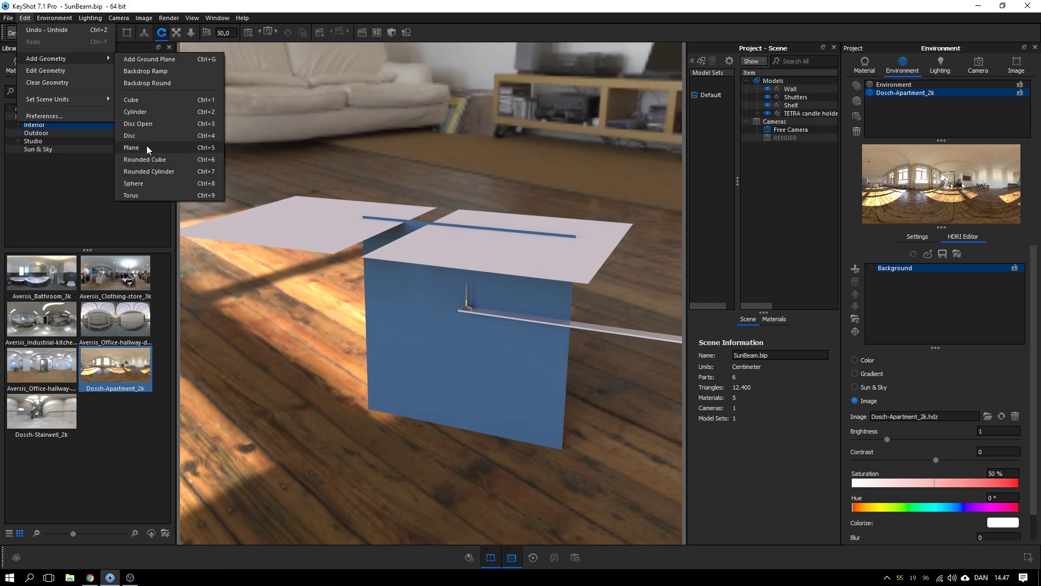
left_click(302, 144)
left_click_drag(303, 145, 526, 142)
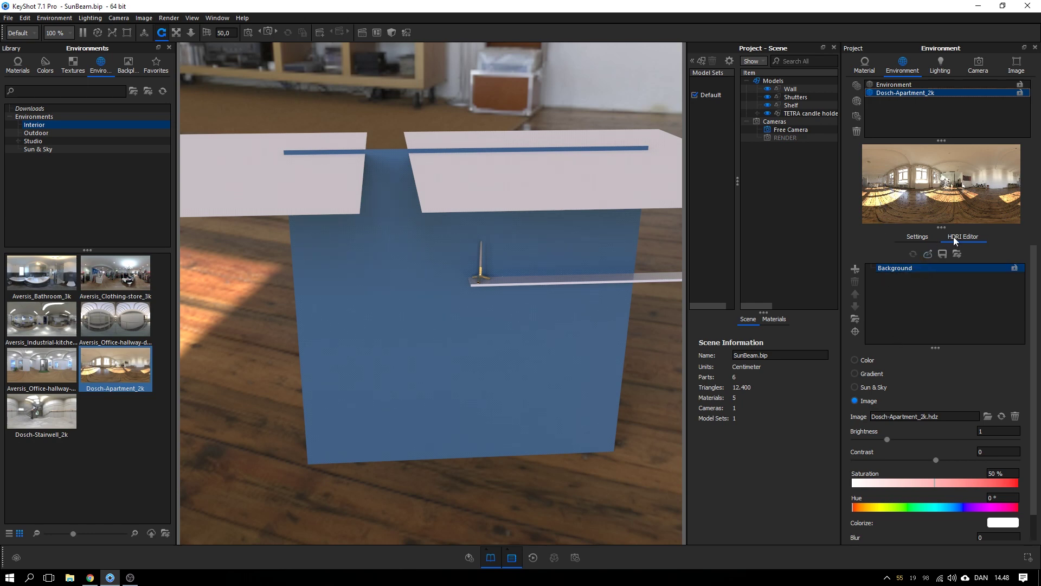
Lower the environment brightness to 0,135 and pan the view toward the candle and shelf.
left_click(917, 268)
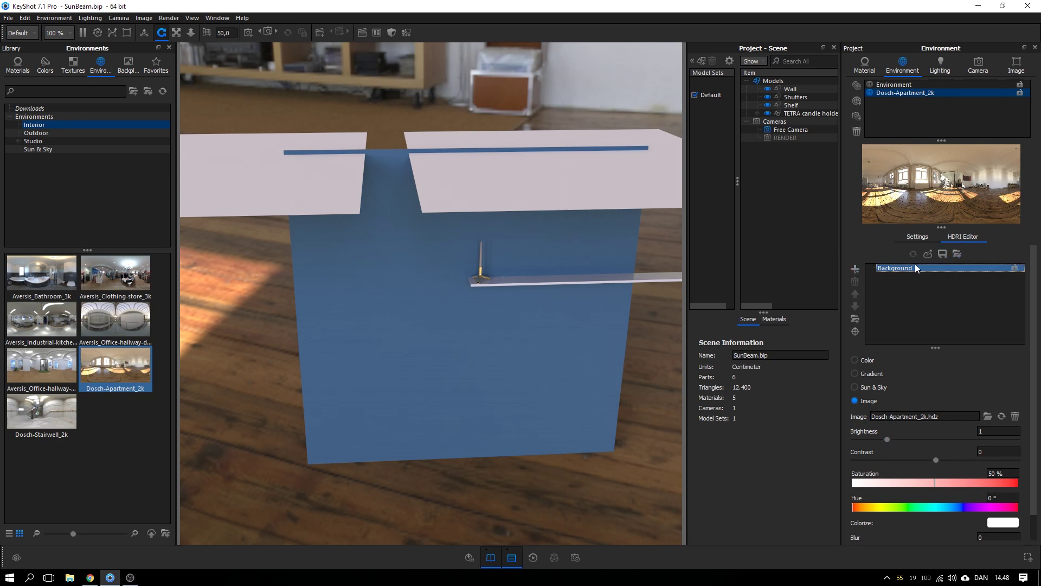
left_click_drag(888, 438, 858, 439)
scroll(545, 269, "up", 5)
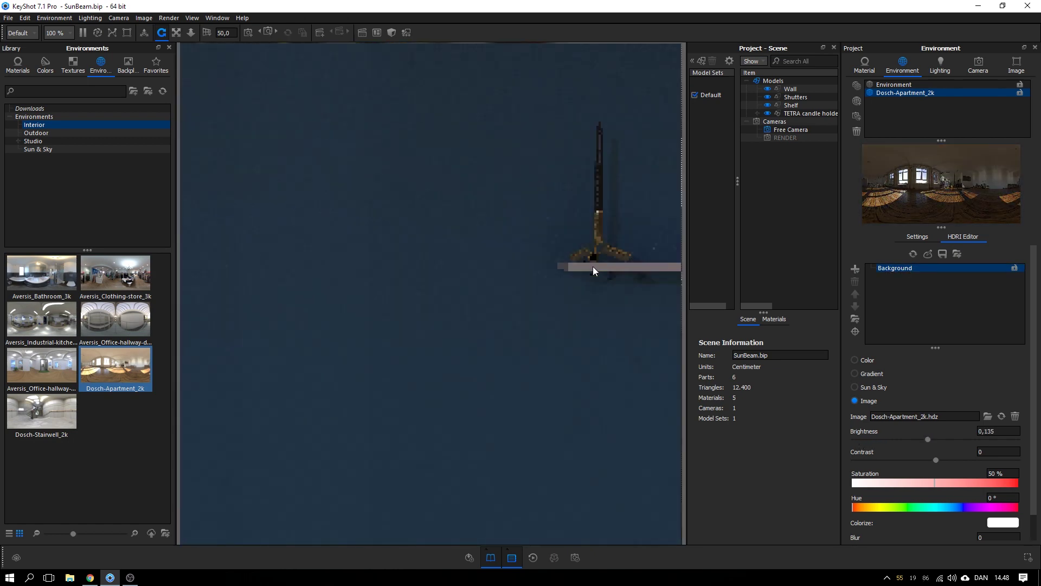
middle_click_drag(593, 266, 437, 337)
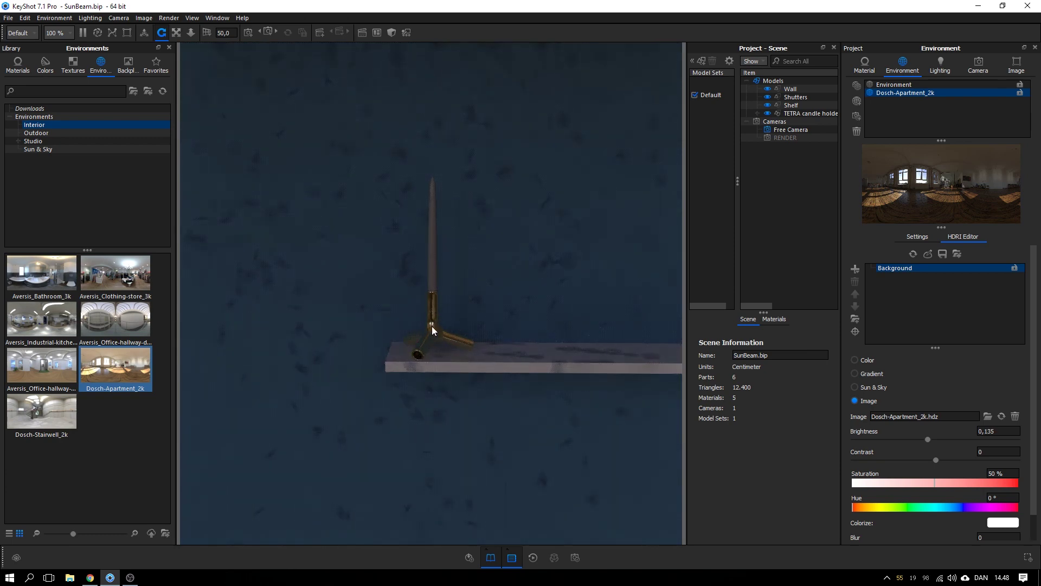
Apply the Product lighting preset and orbit around the candle holder.
left_click(971, 60)
left_click(945, 66)
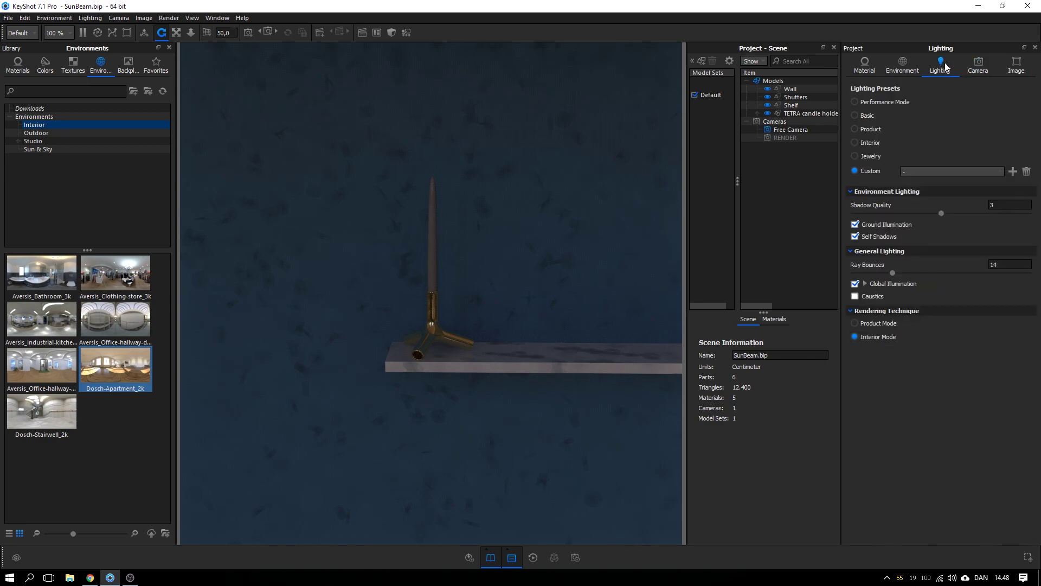
left_click(869, 129)
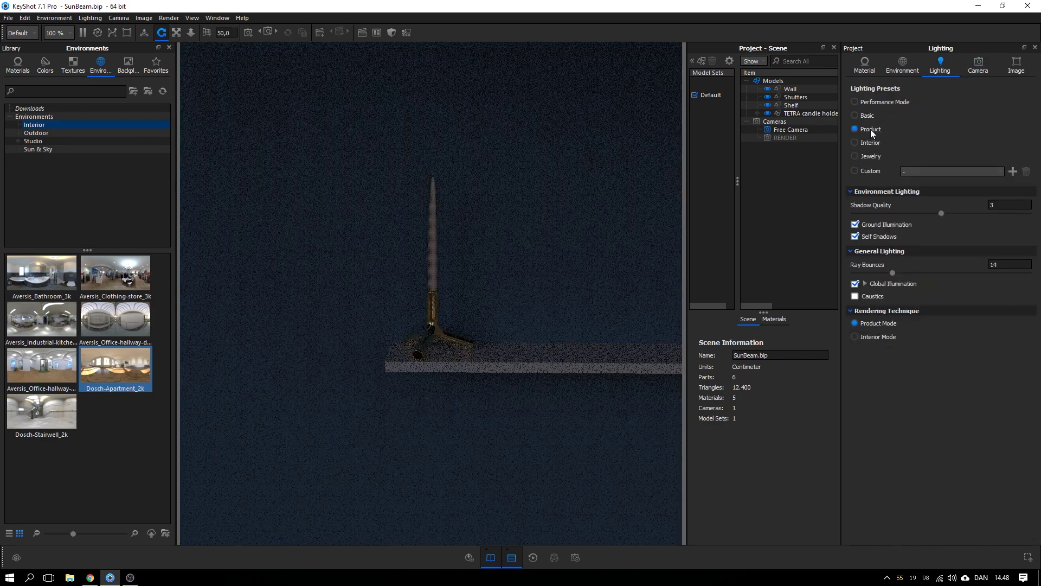
left_click_drag(515, 310, 608, 252)
left_click(910, 70)
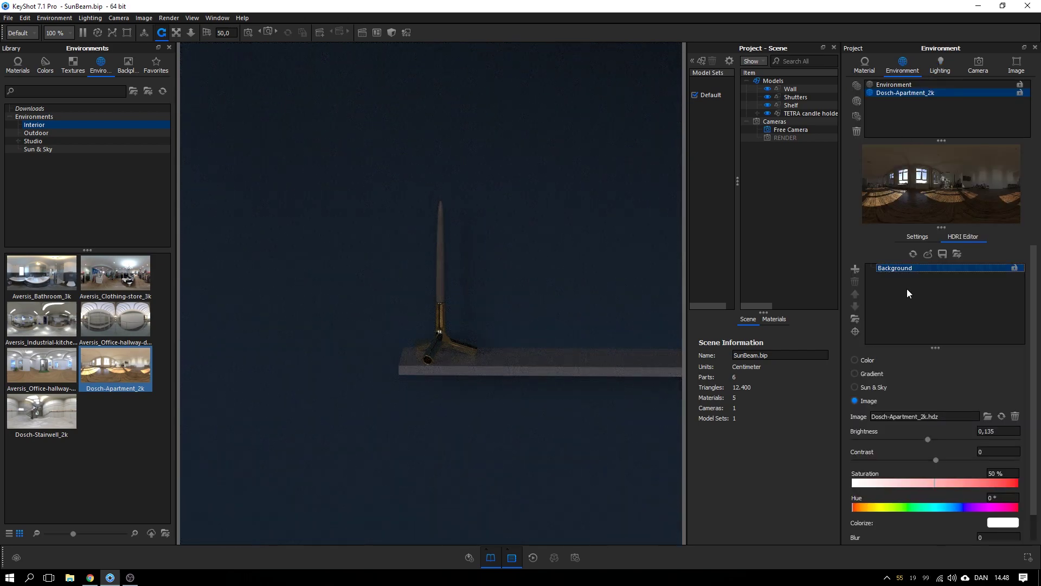
Add a new light pin to the HDRI and move it higher.
left_click(878, 280)
left_click(855, 269)
left_click(878, 283)
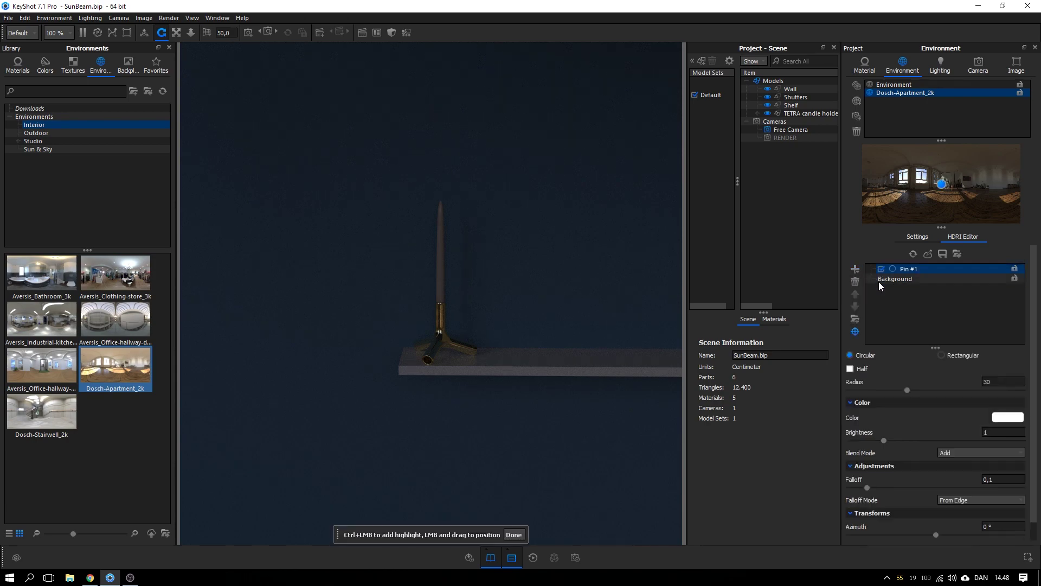
left_click_drag(942, 187, 940, 170)
Give the pin radius 0,5 and brightness 25000.
left_click(1002, 382)
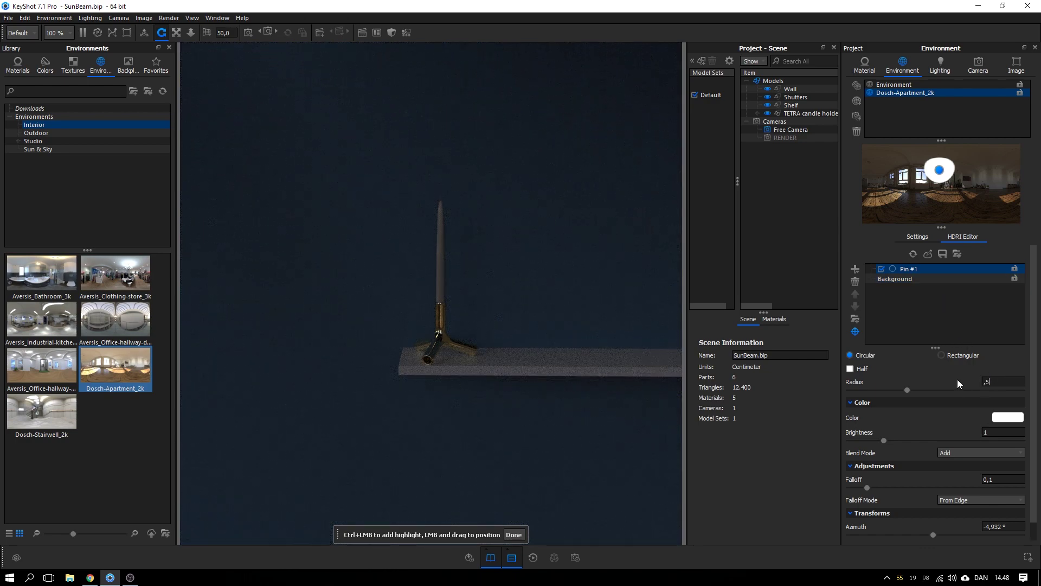
type(",5")
key("Return")
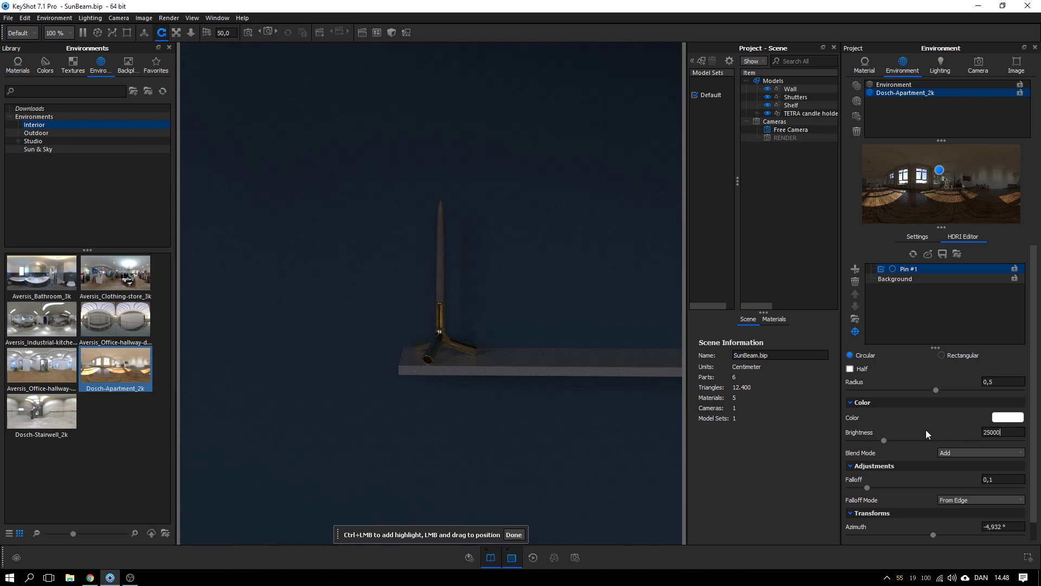
key("Return")
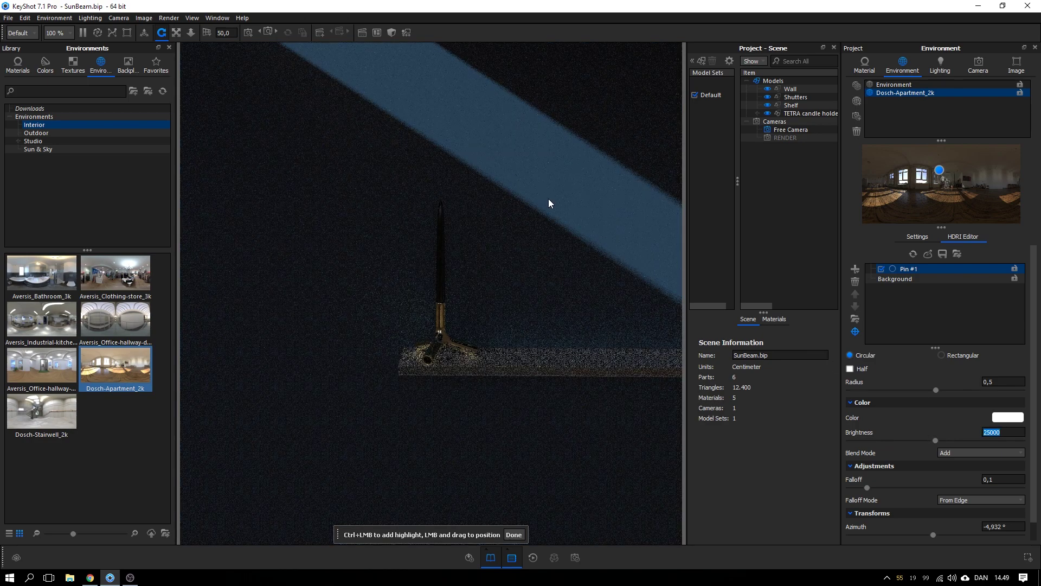
Reposition the pin so its beam falls diagonally across the blue wall.
scroll(494, 176, "down", 5)
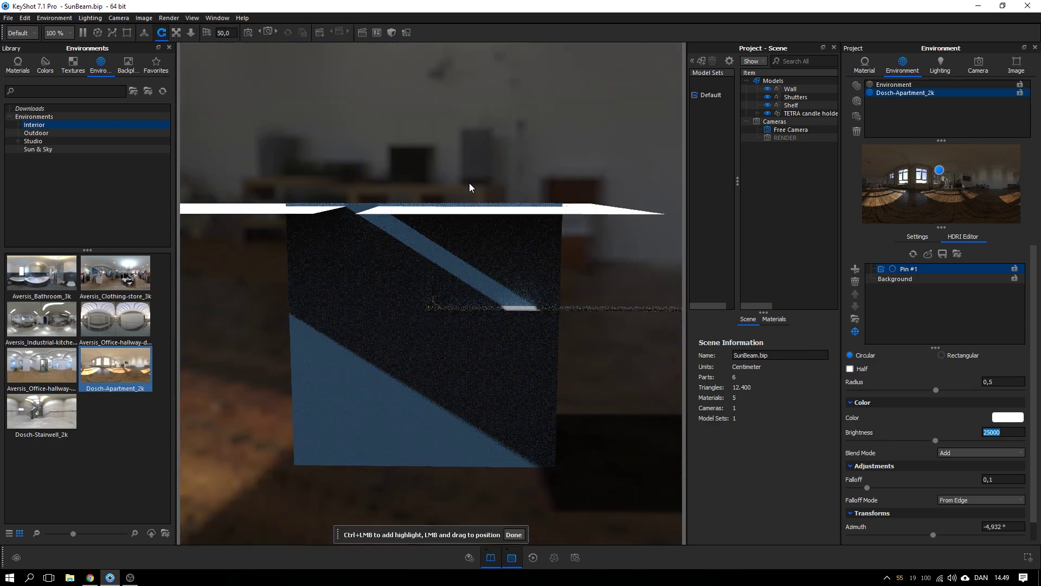
left_click(399, 271)
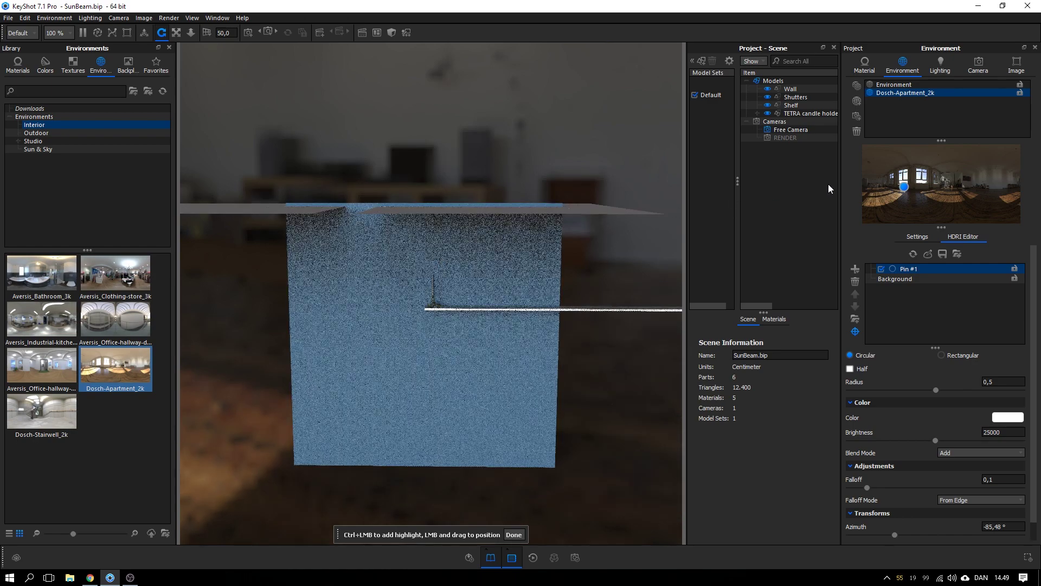
left_click_drag(905, 186, 925, 163)
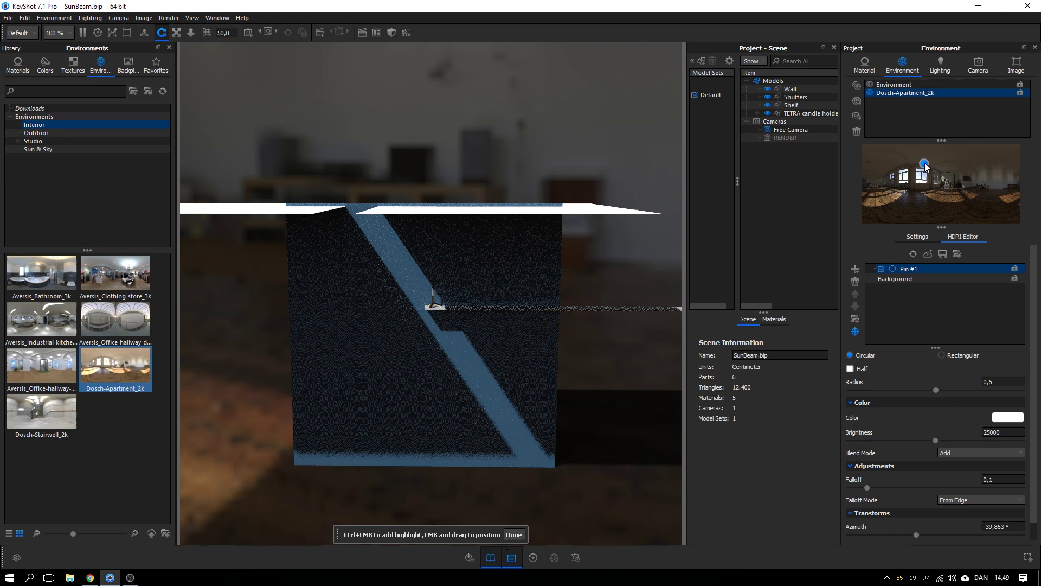
Dismiss the pin placement hint and orbit to look up past the shutters toward the window.
scroll(545, 227, "down", 5)
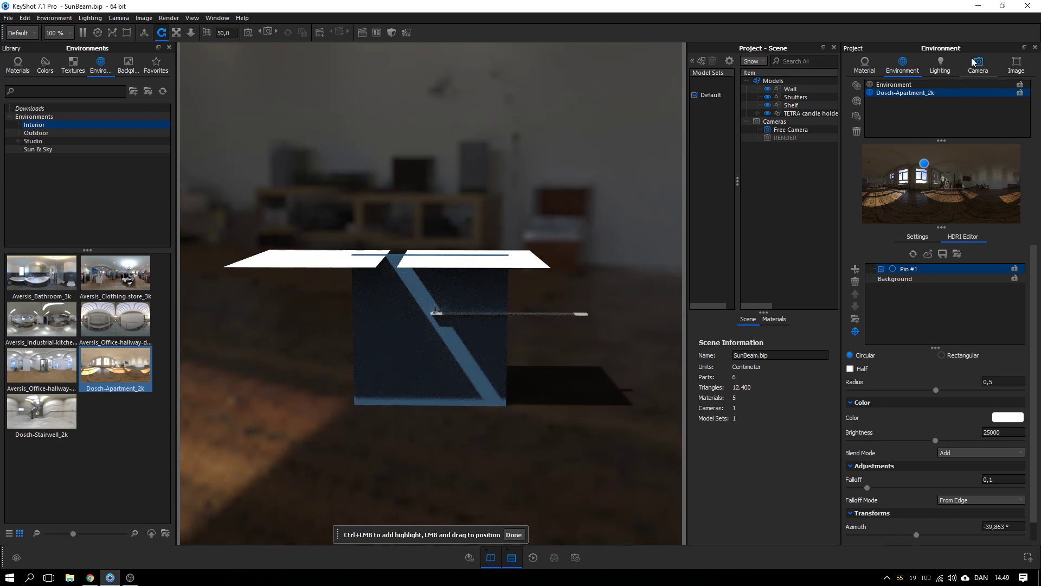
left_click(509, 535)
left_click_drag(509, 535, 273, 340)
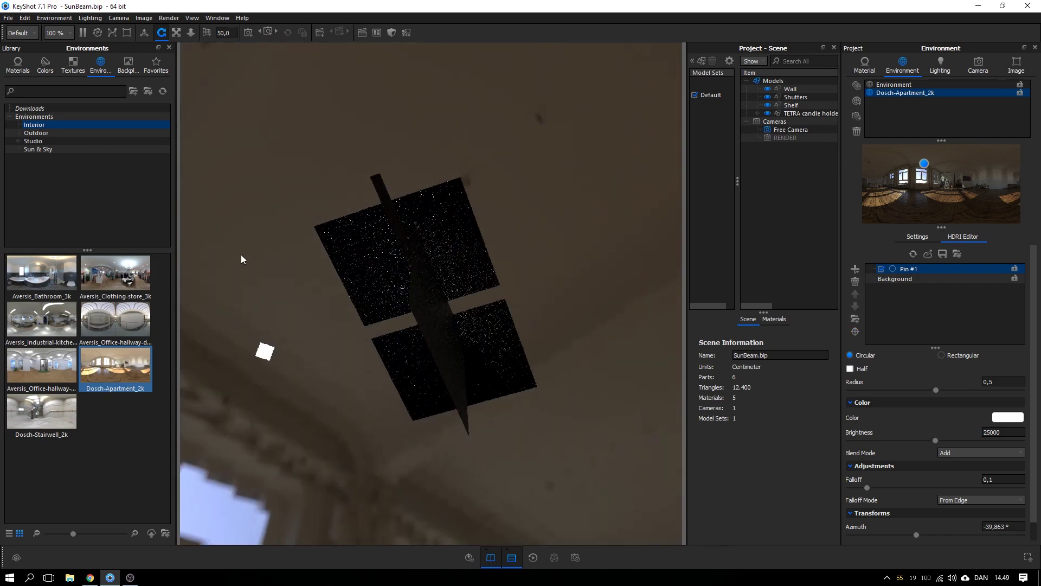
left_click_drag(241, 259, 288, 290)
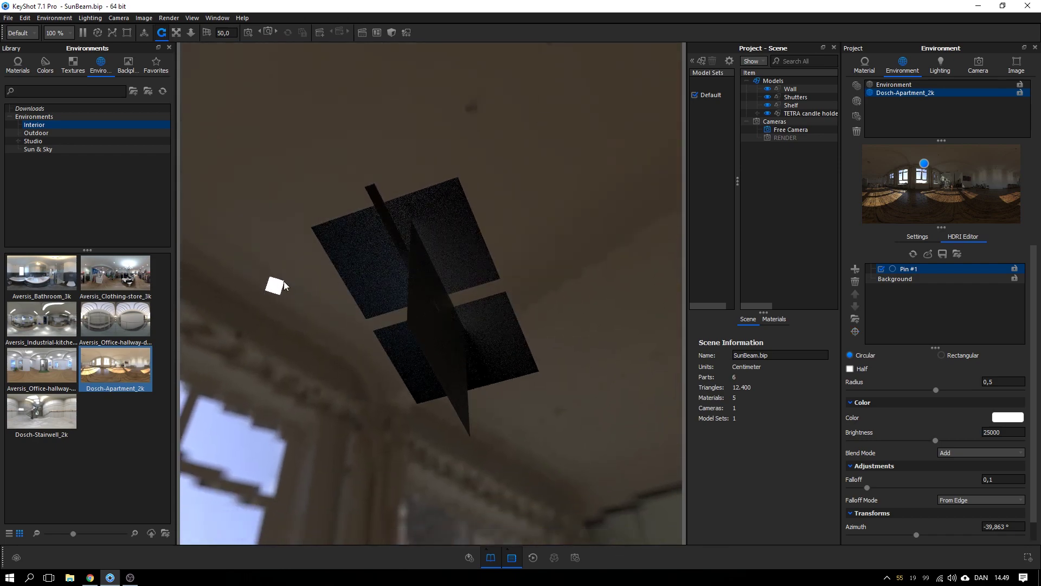
left_click_drag(274, 284, 547, 278)
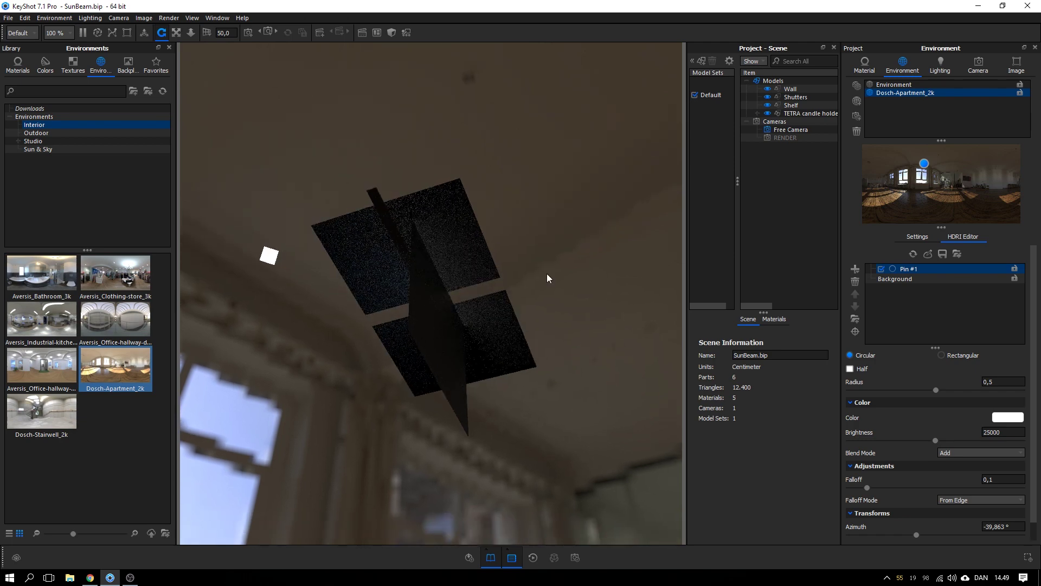
Generate the full resolution HDRI, then orbit back to view the wall from above.
left_click(913, 254)
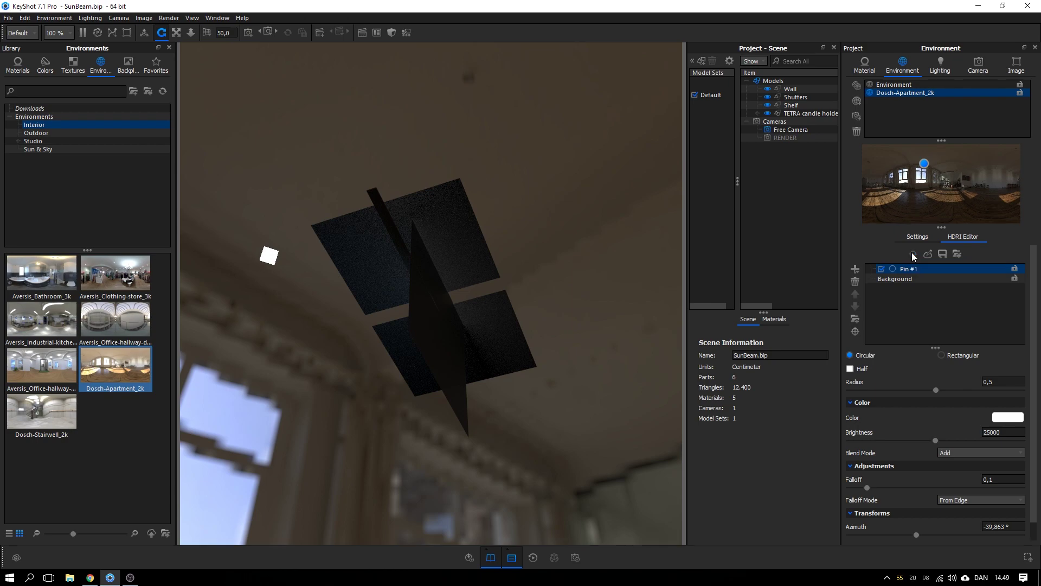
left_click_drag(313, 304, 650, 352)
left_click_drag(491, 212, 446, 235)
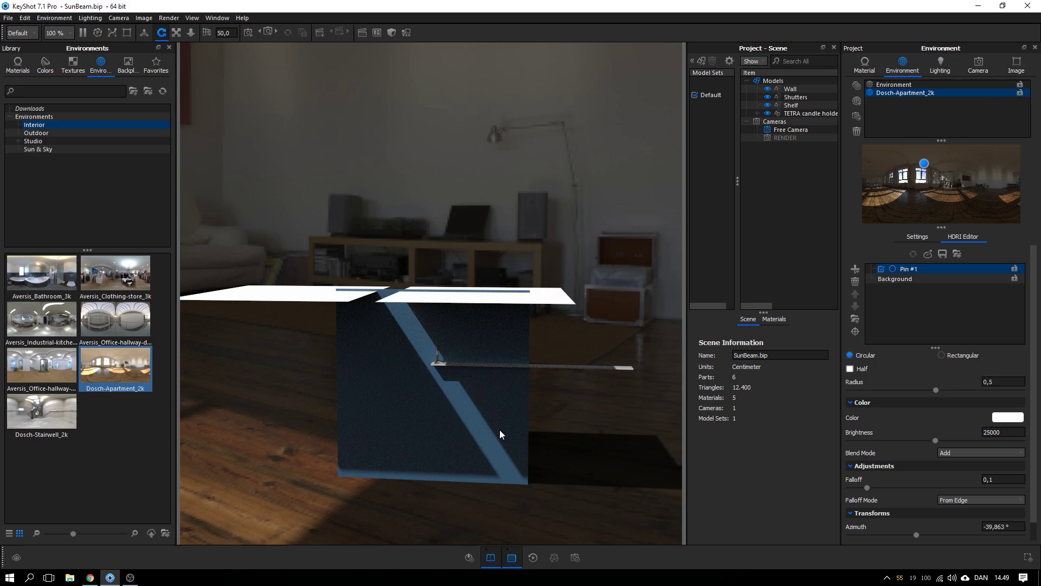
scroll(421, 339, "up", 3)
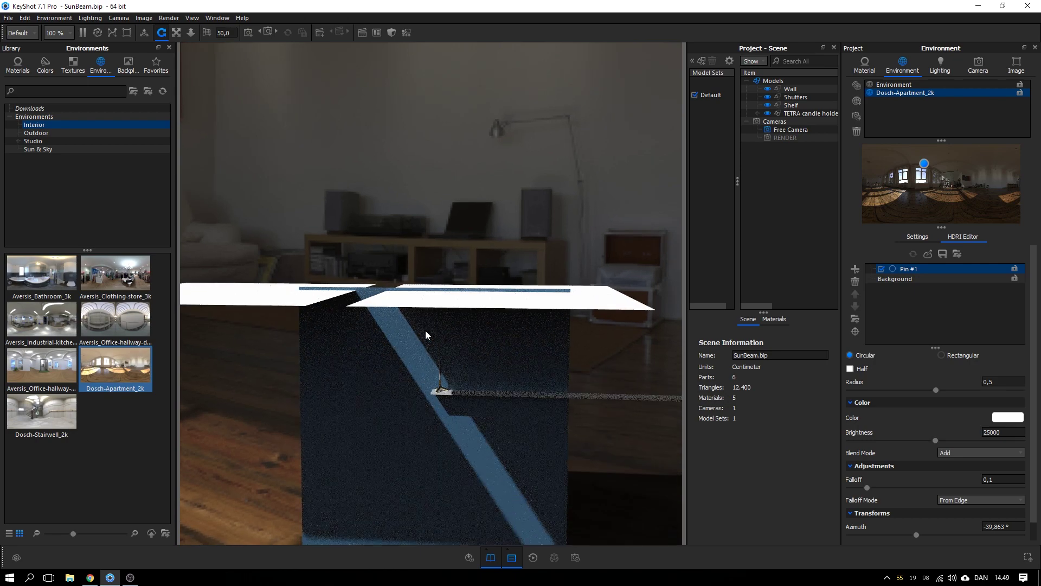
scroll(429, 336, "down", 2)
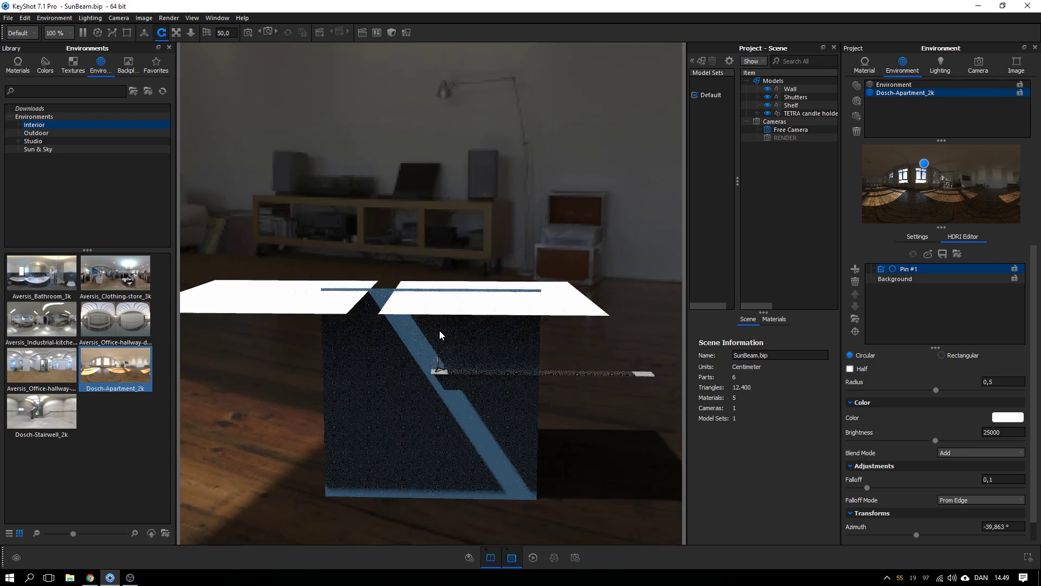
Select the Shutters, move them along their depth axis, then undo the move.
left_click_drag(439, 330, 474, 227)
left_click(794, 97)
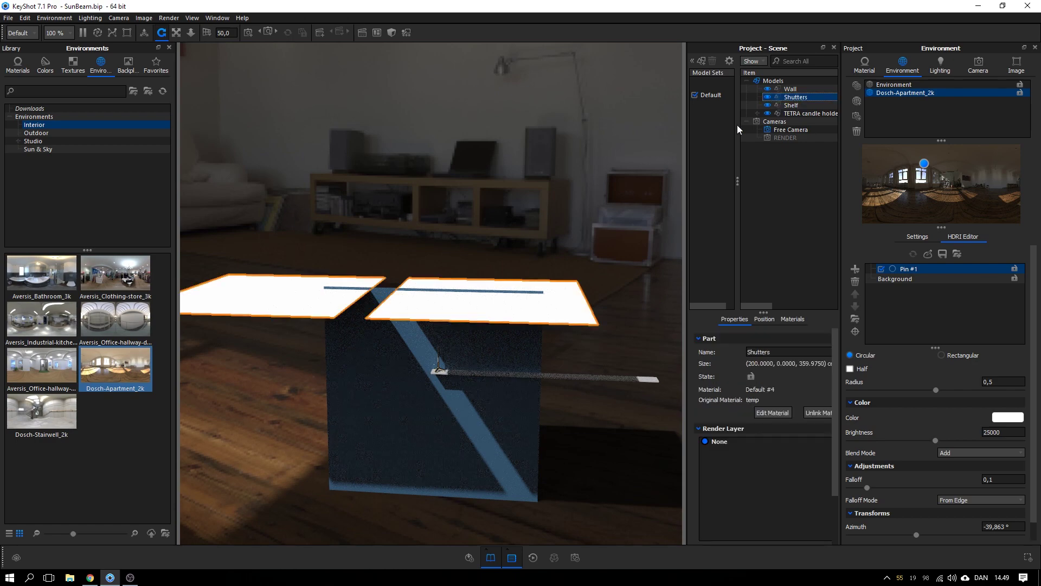
key("ctrl+m")
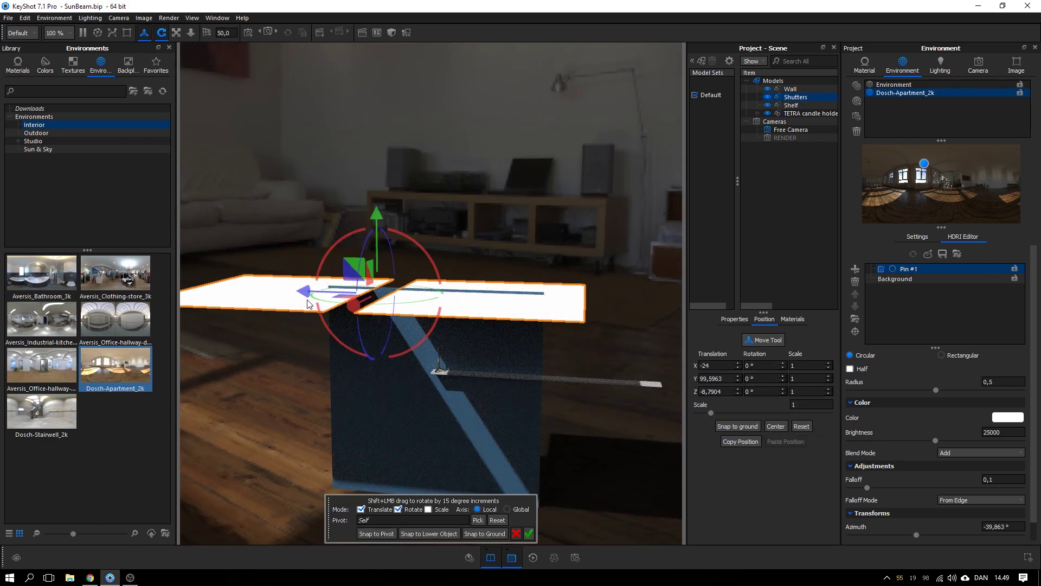
mouse_move(318, 296)
left_mouse_down()
mouse_move(414, 300)
mouse_move(316, 290)
mouse_move(265, 299)
mouse_move(320, 297)
left_mouse_up()
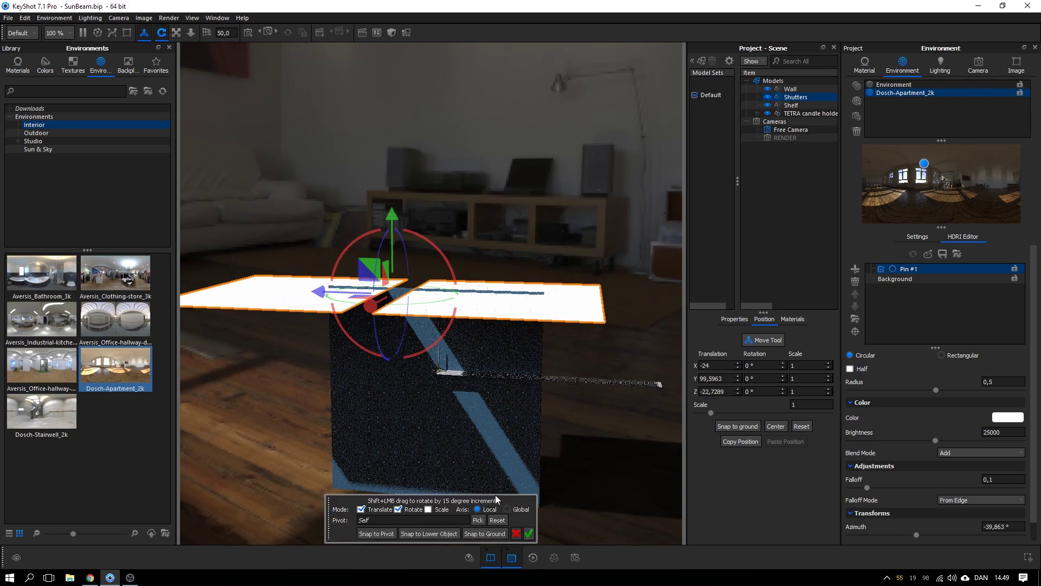
left_click(529, 534)
key("ctrl+z")
Move the Shutters along Z to -10,0941 to narrow the sunbeam, and confirm.
right_click(532, 310)
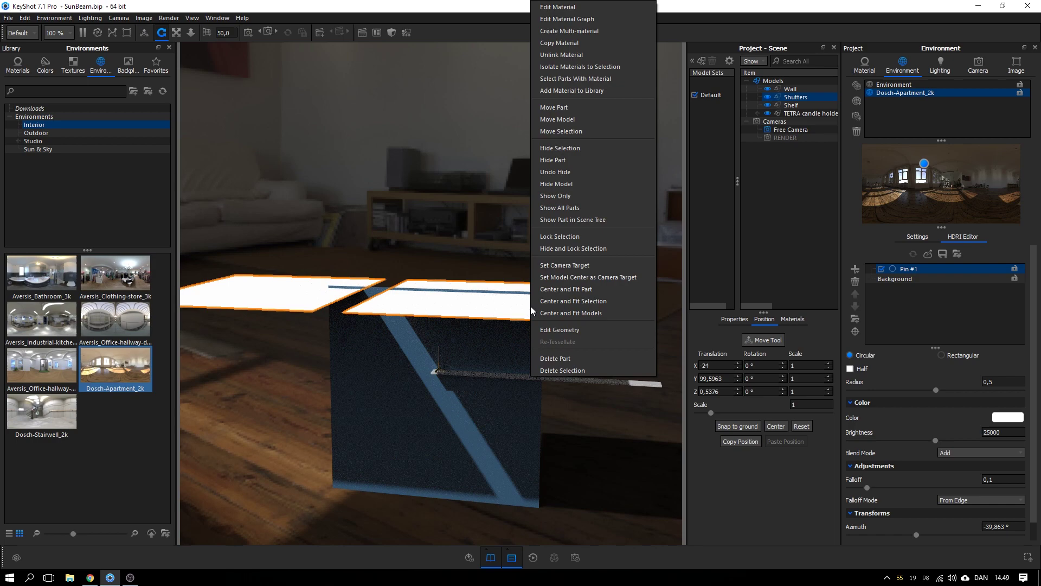
left_click(578, 132)
left_click_drag(296, 293, 463, 372)
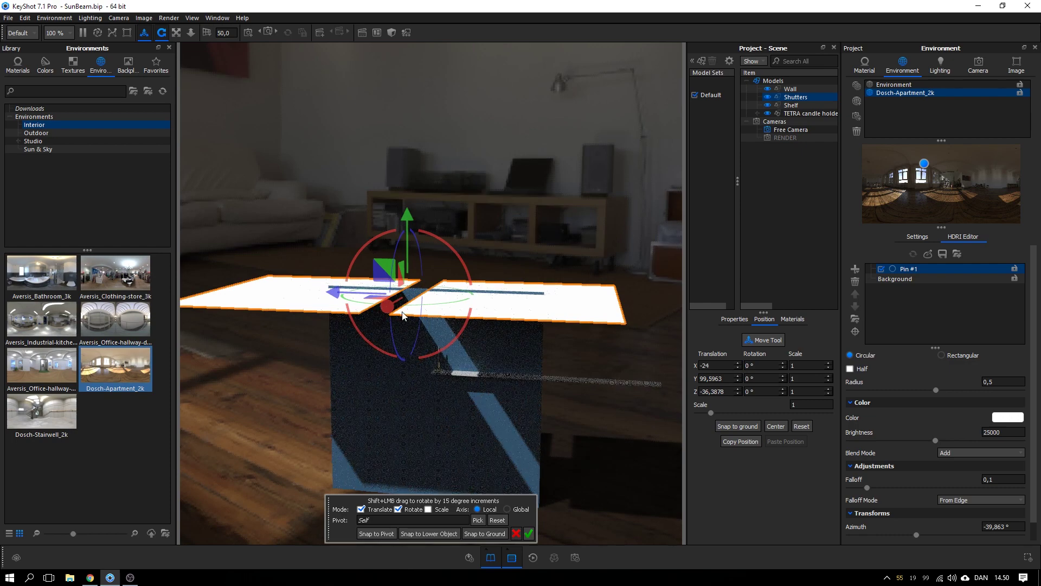
left_click_drag(403, 316, 306, 300)
left_click(529, 533)
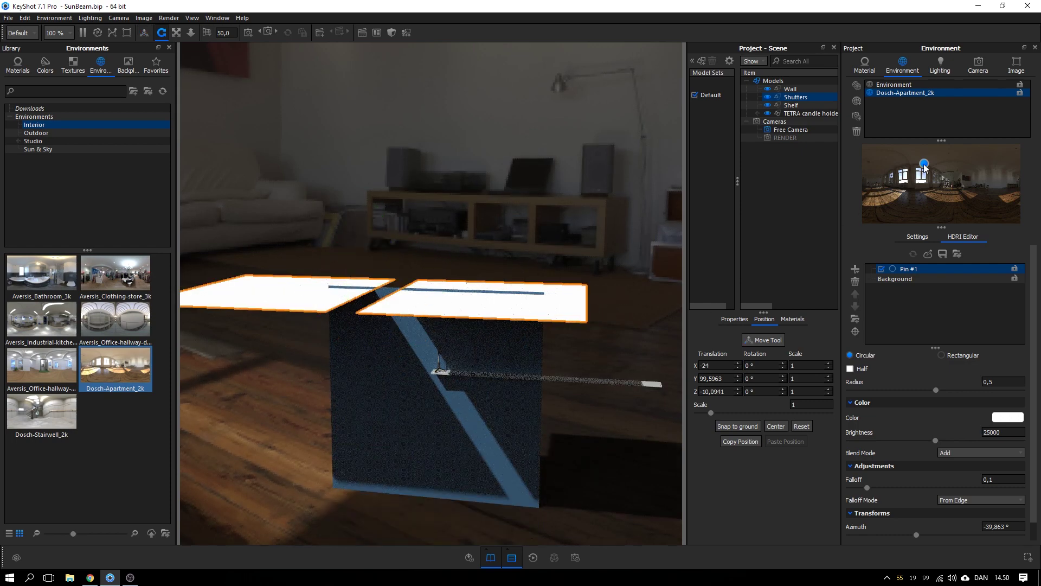
scroll(904, 535, "down", 1)
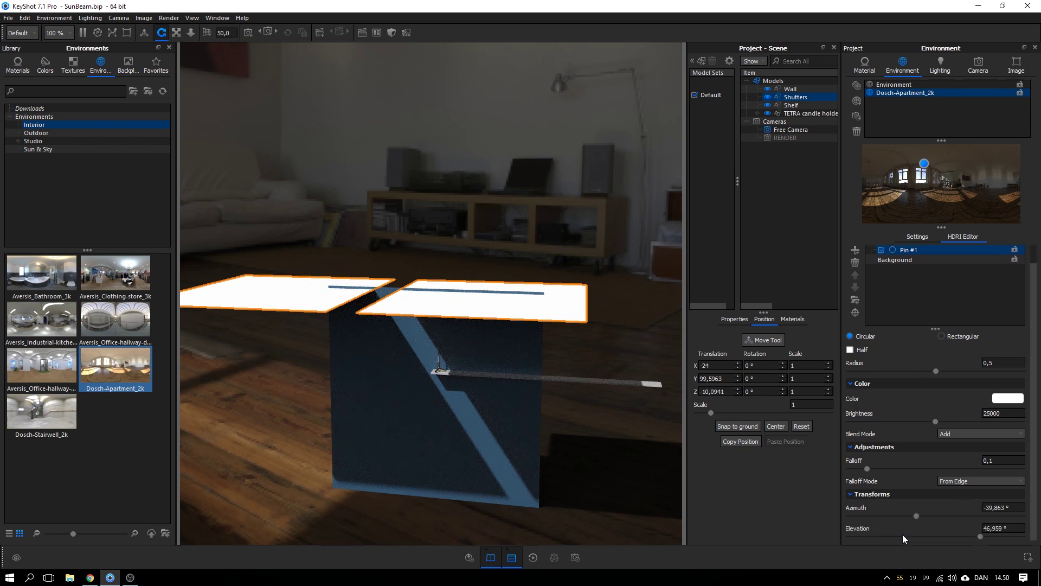
Swing the pin's azimuth and push the Shutters farther from the wall.
mouse_move(916, 516)
left_mouse_down()
mouse_move(927, 515)
mouse_move(896, 516)
left_mouse_up()
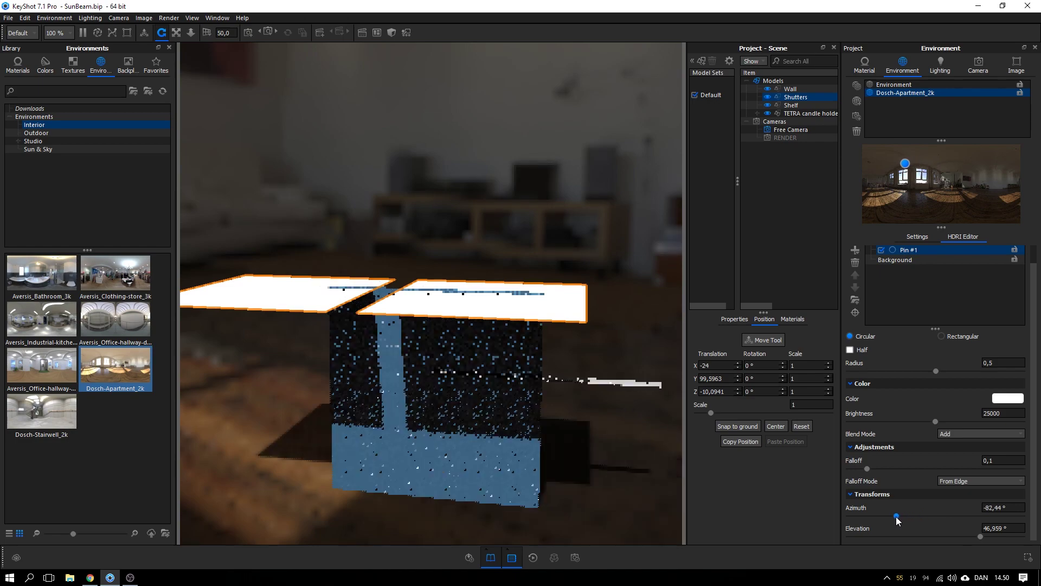
left_click(762, 339)
left_click_drag(297, 295, 358, 303)
left_click(529, 533)
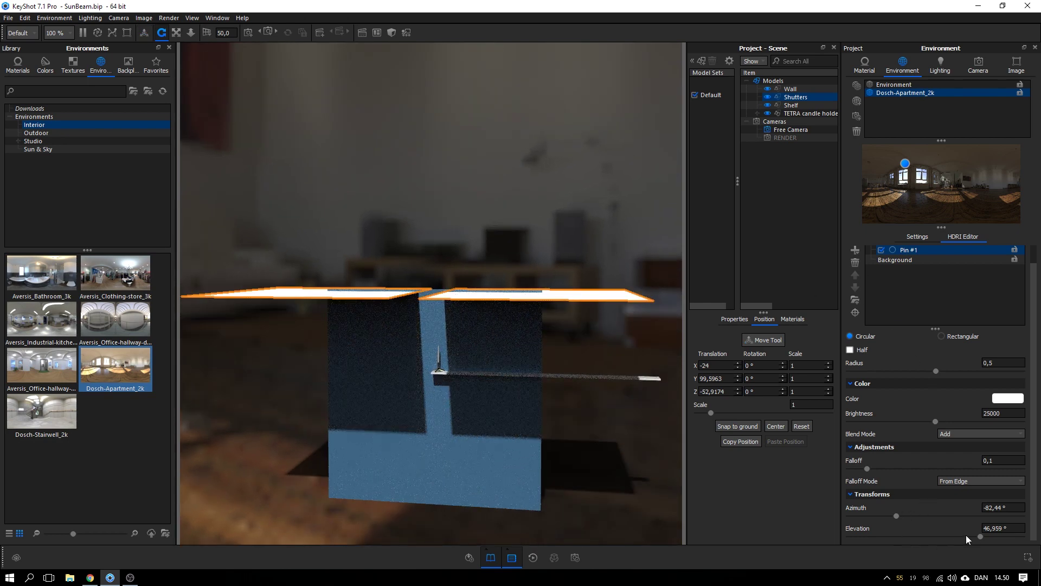
Raise the pin's elevation, set azimuth to -26,64°, and return the Shutters to Z -11,1777.
mouse_move(981, 537)
left_mouse_down()
mouse_move(1003, 537)
mouse_move(988, 536)
left_mouse_up()
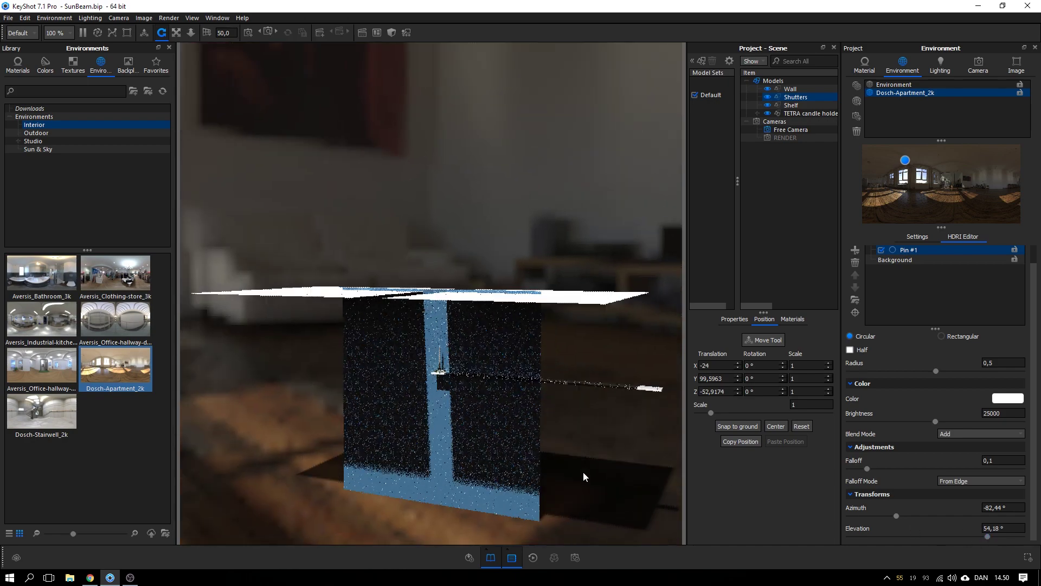
left_click_drag(583, 472, 610, 482)
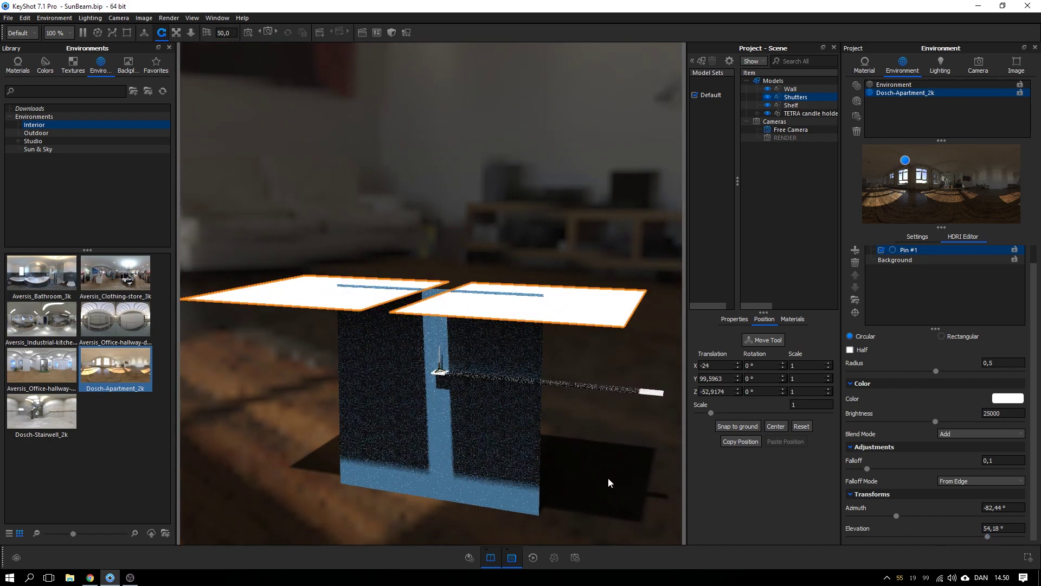
left_click_drag(896, 515, 920, 515)
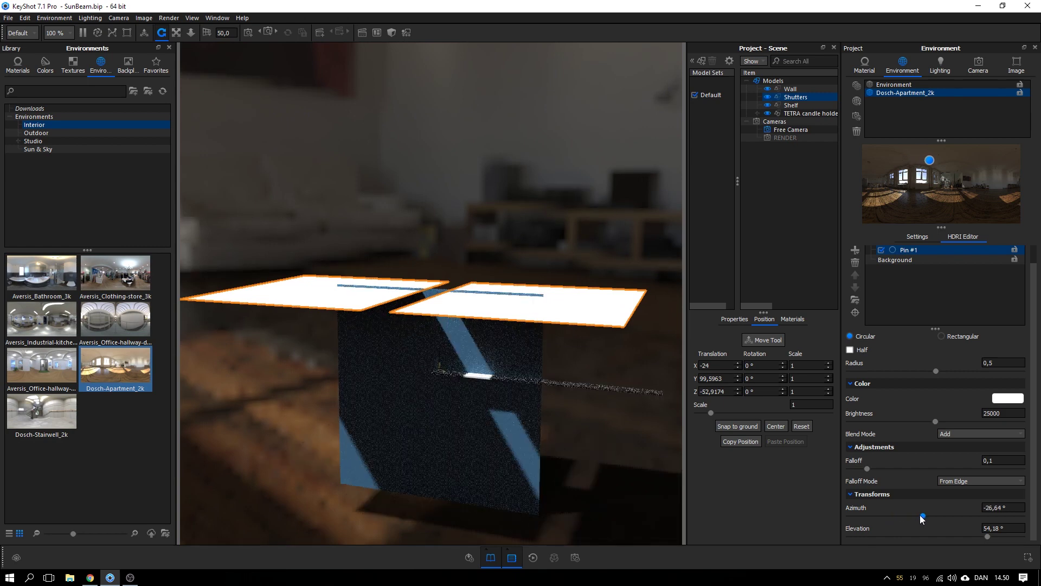
left_click_drag(623, 476, 570, 360)
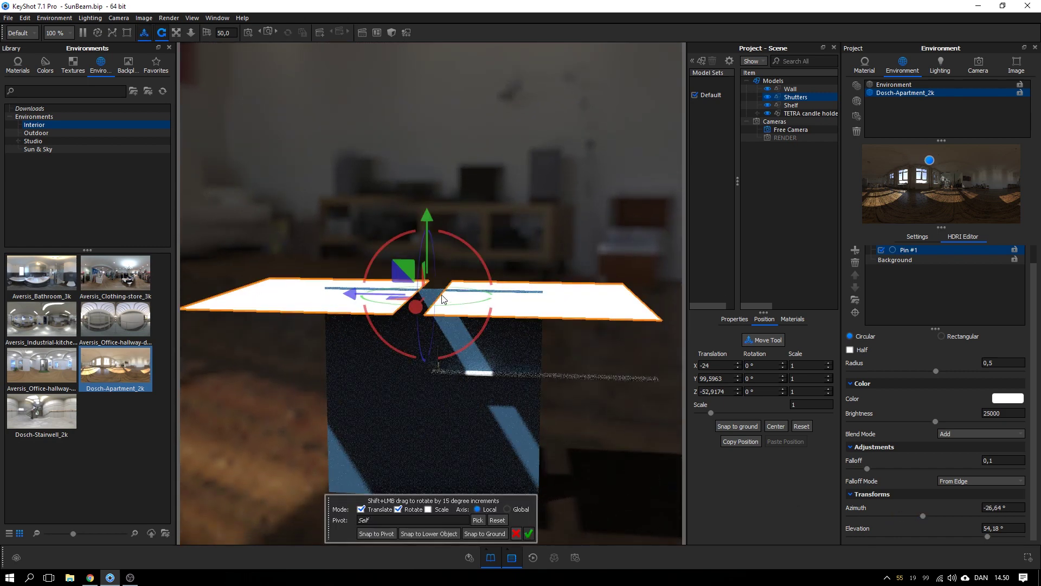
left_click_drag(442, 299, 307, 297)
left_click(529, 534)
left_click(979, 64)
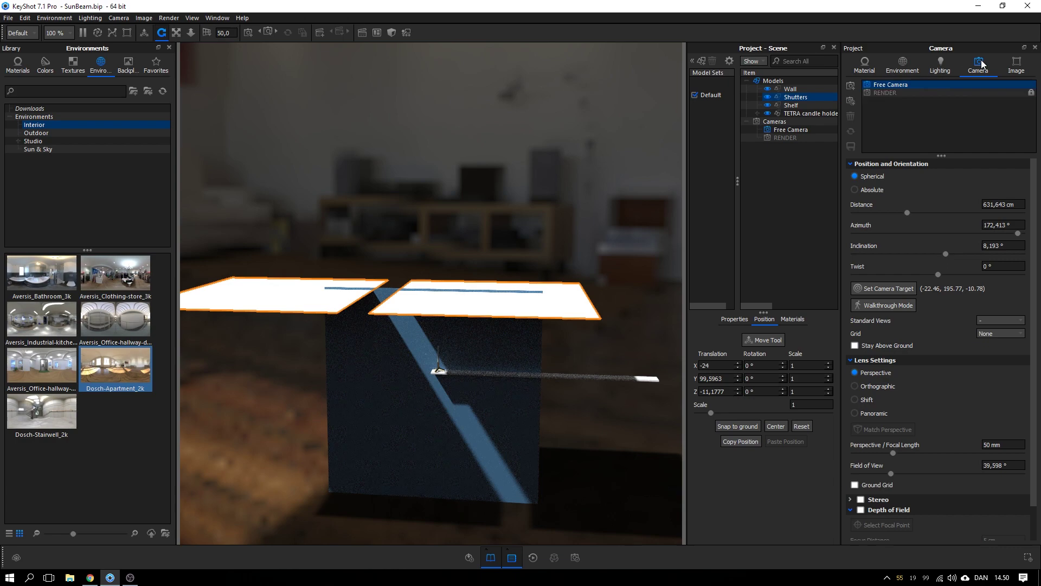
View through the RENDER camera and set the Rendering Technique to Interior Mode.
left_click(893, 92)
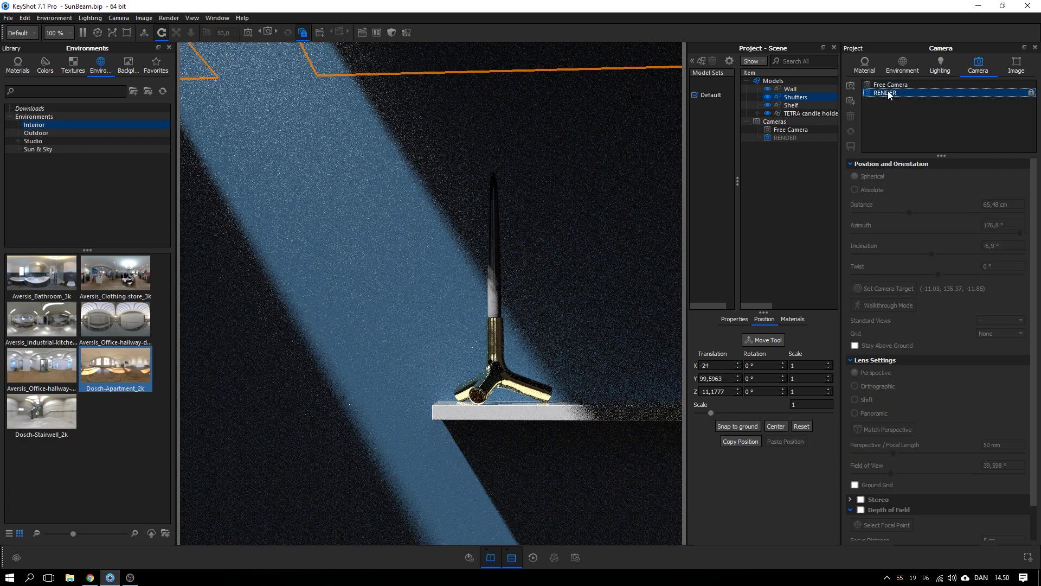
left_click(168, 237)
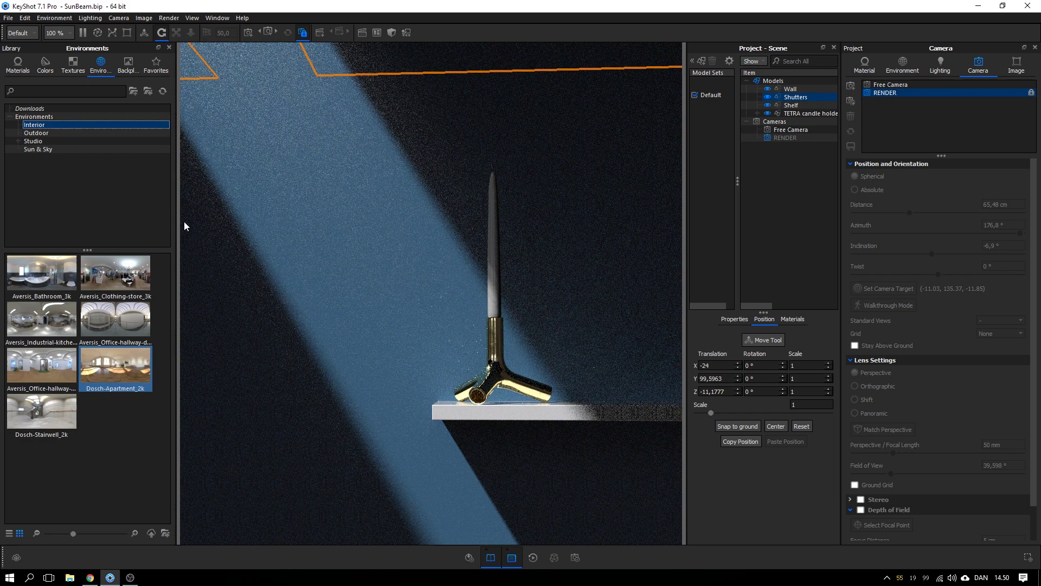
left_click(933, 68)
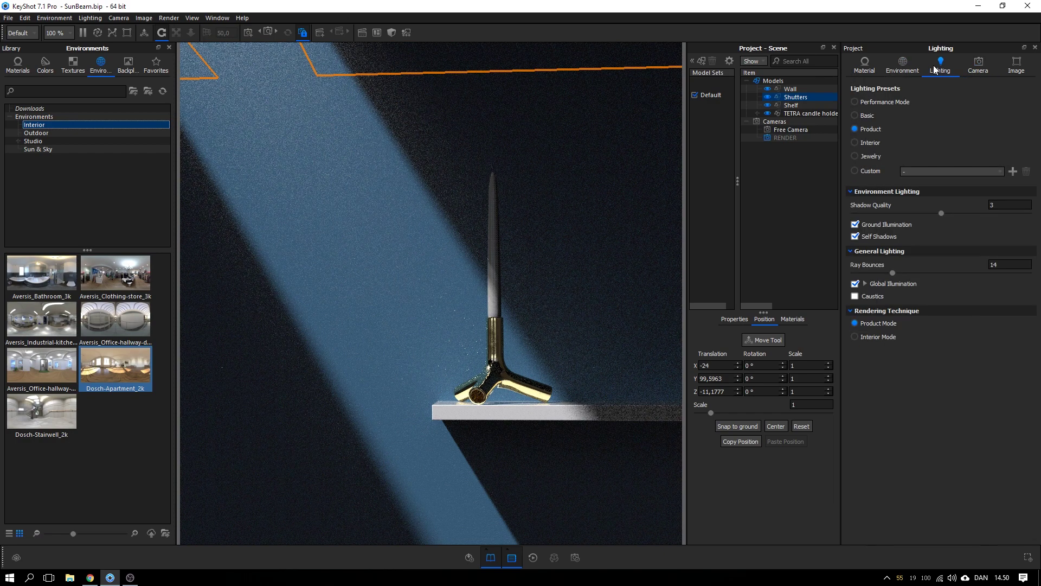
left_click(873, 336)
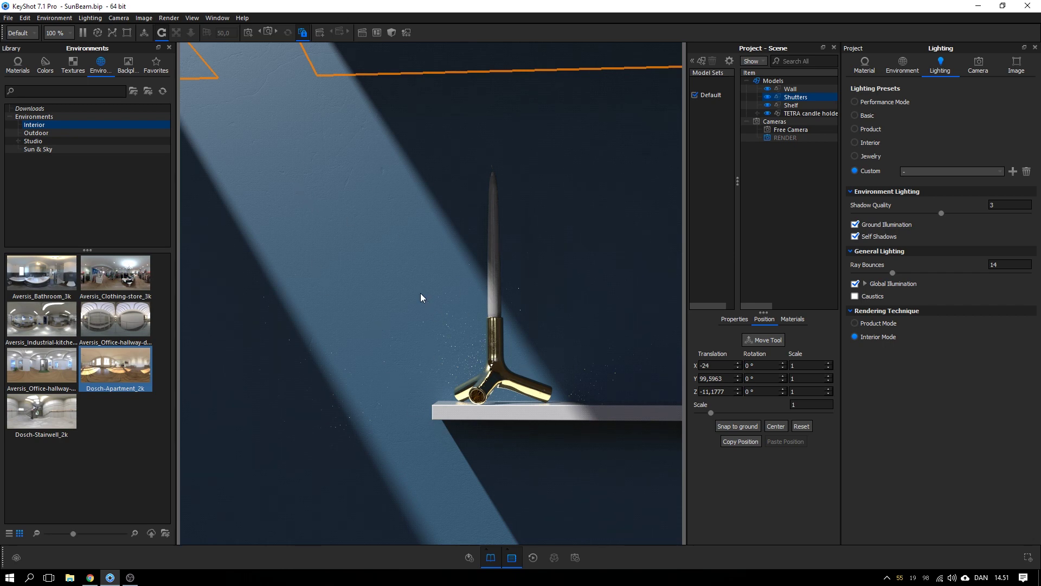
Nudge the Shutters to Z -13,9207 in Geometry View, then swing the sun azimuth to -22,32°.
key("o")
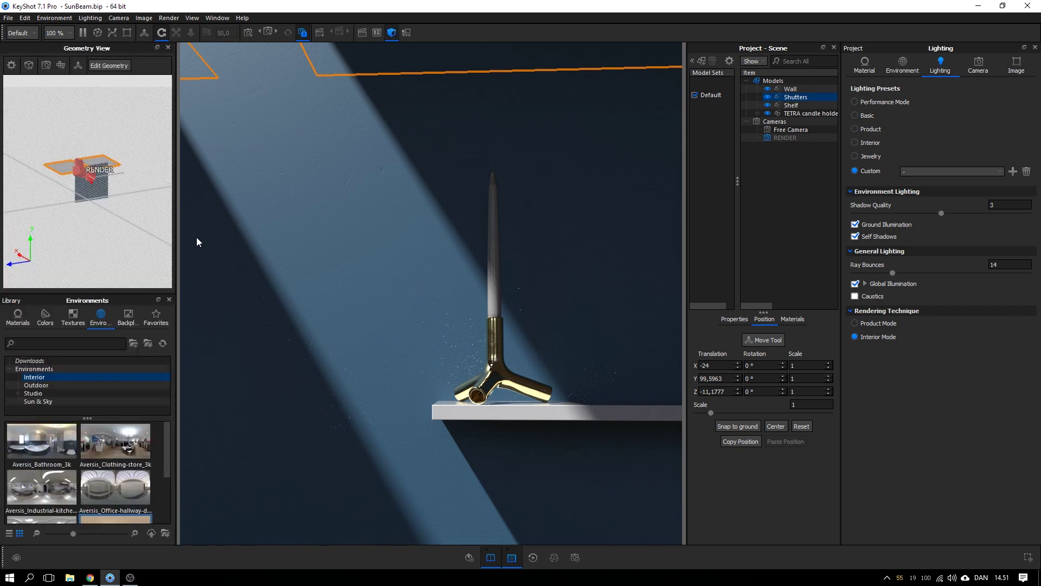
left_click_drag(72, 123, 109, 243)
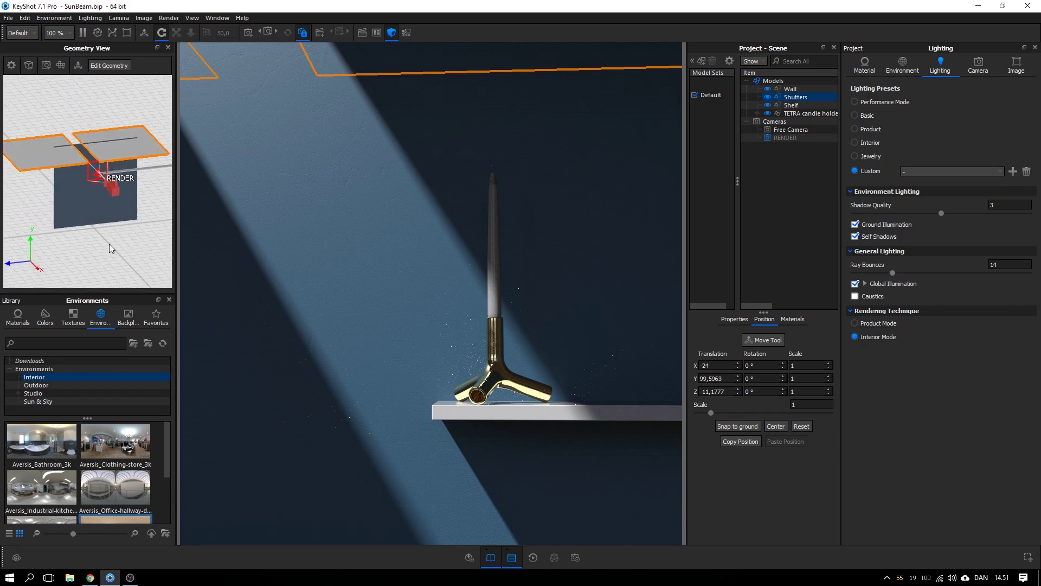
left_click(793, 97)
right_click(99, 95)
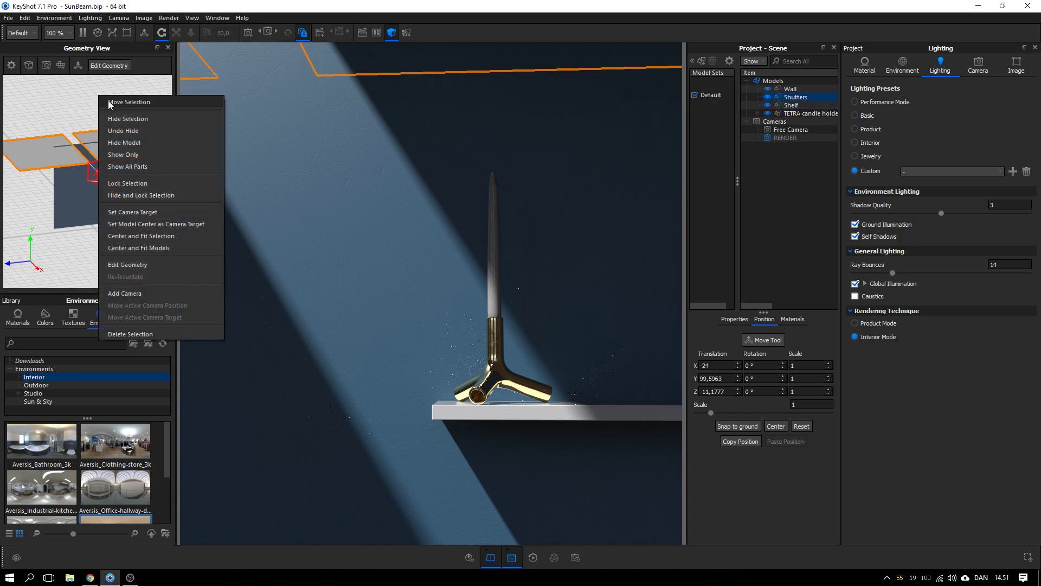
left_click(111, 103)
left_click_drag(65, 156, 8, 173)
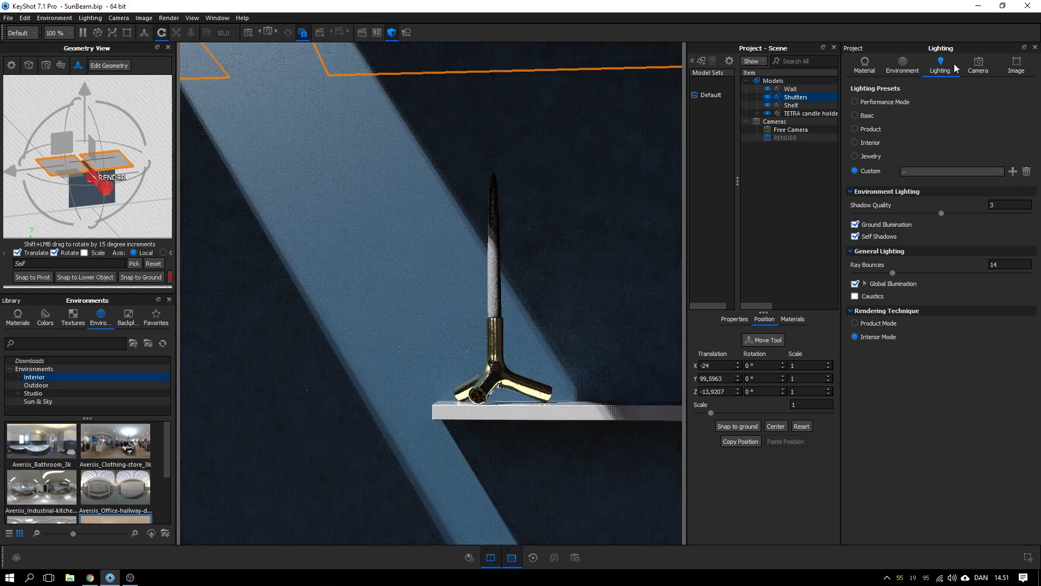
left_click(910, 66)
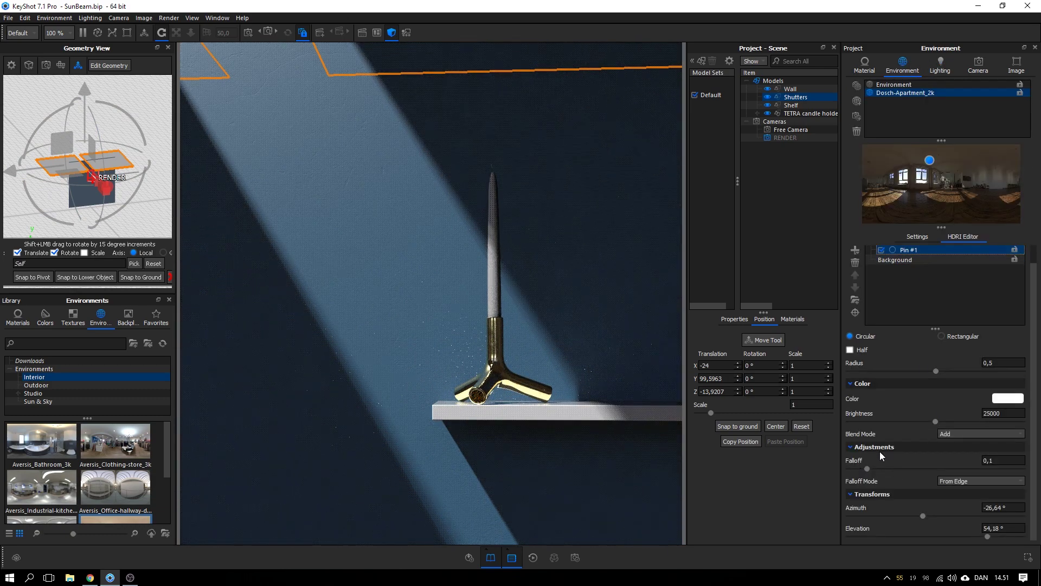
left_click_drag(925, 517, 927, 520)
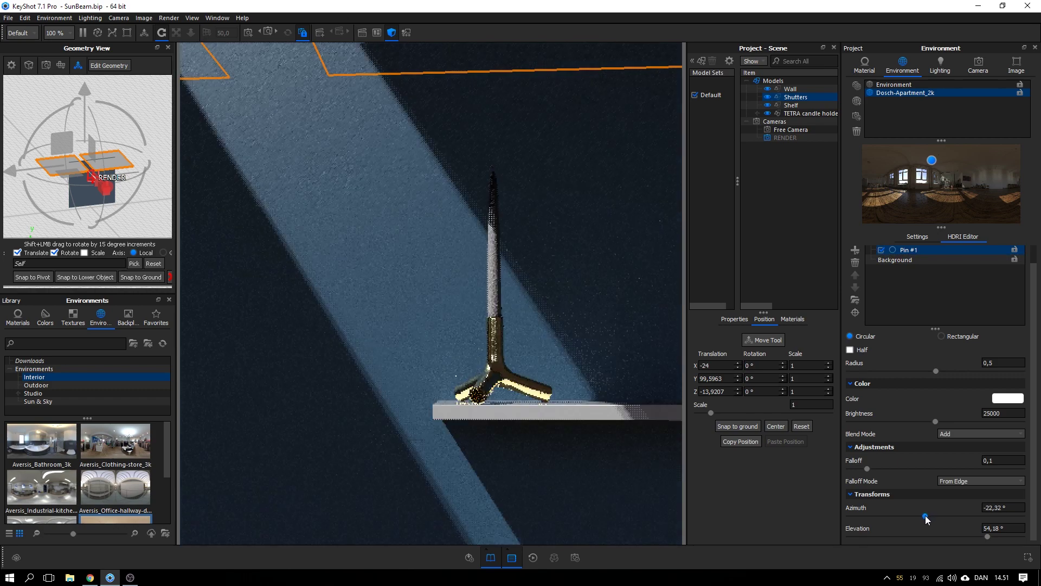
Drop the HDRI Background brightness from 0,135 to 0,1, trying 0,5 along the way.
left_click(640, 357)
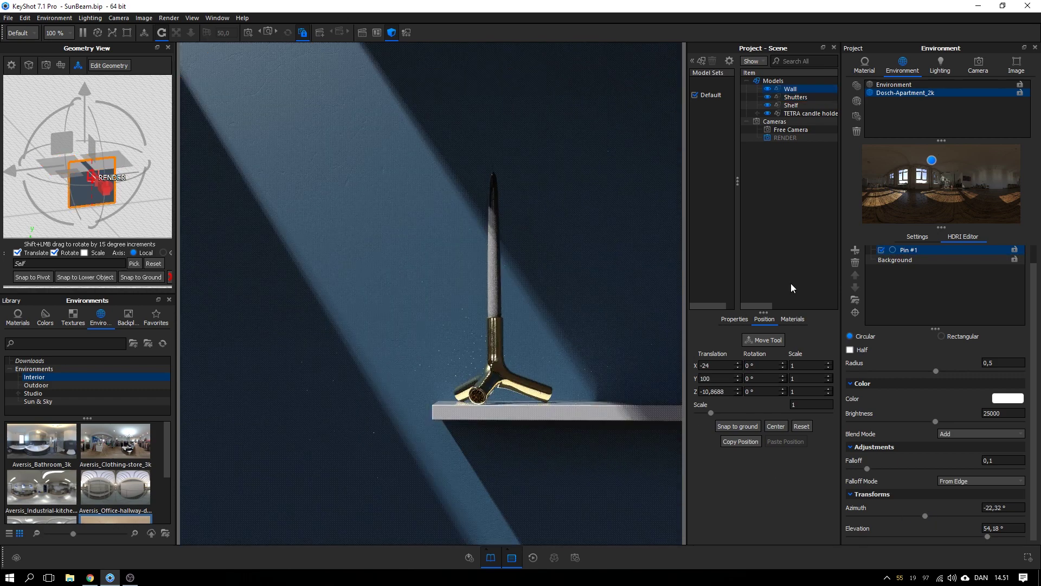
left_click(893, 259)
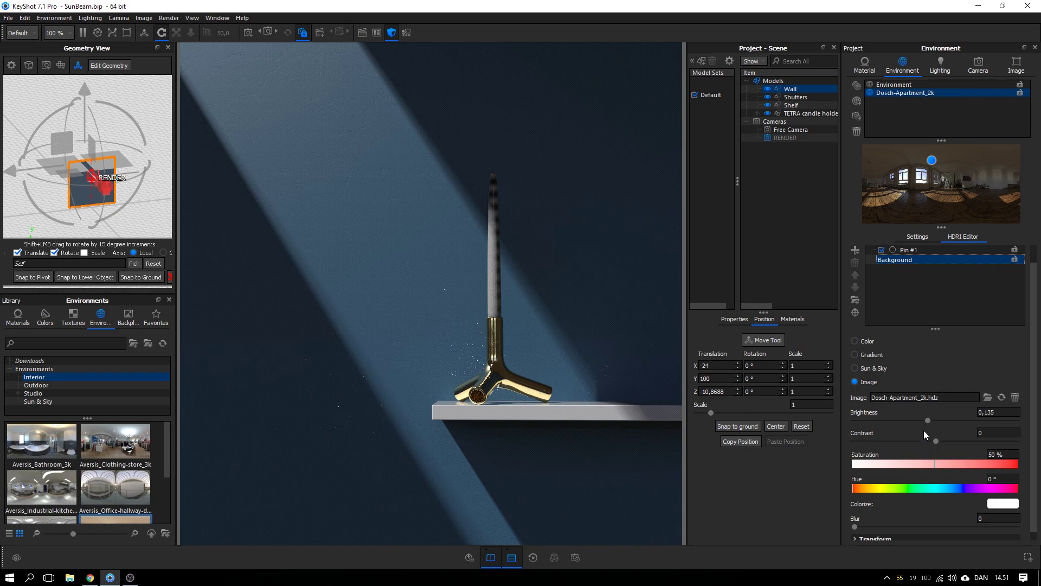
left_click_drag(927, 421, 961, 415)
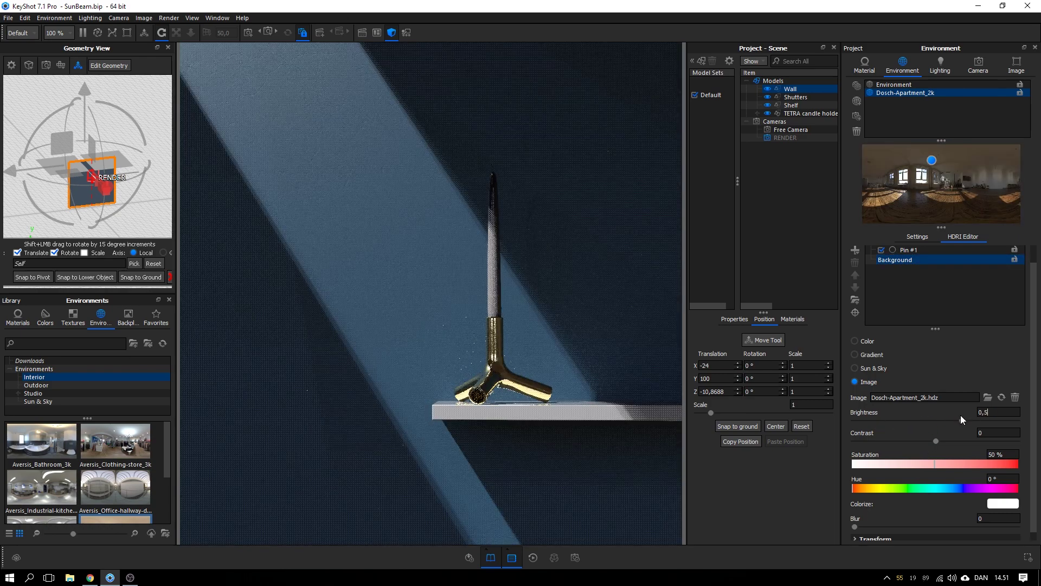
type("0,5")
key("Return")
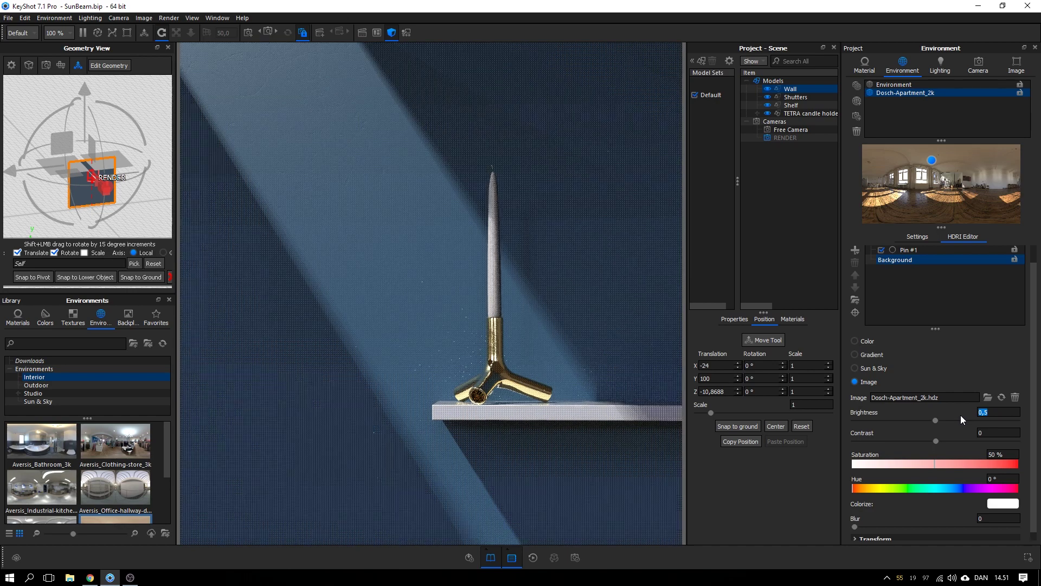
type("0,1")
key("Return")
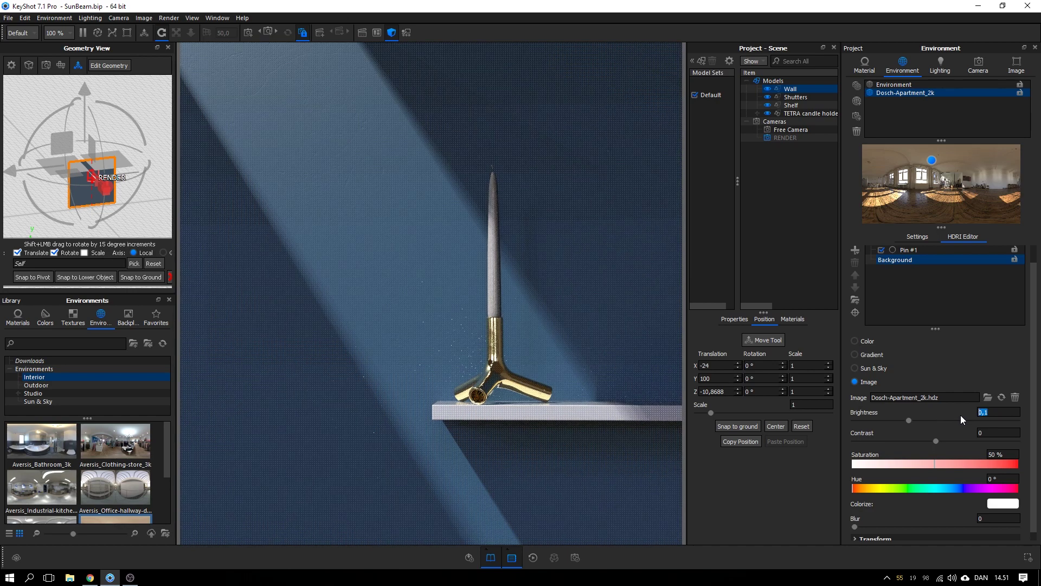